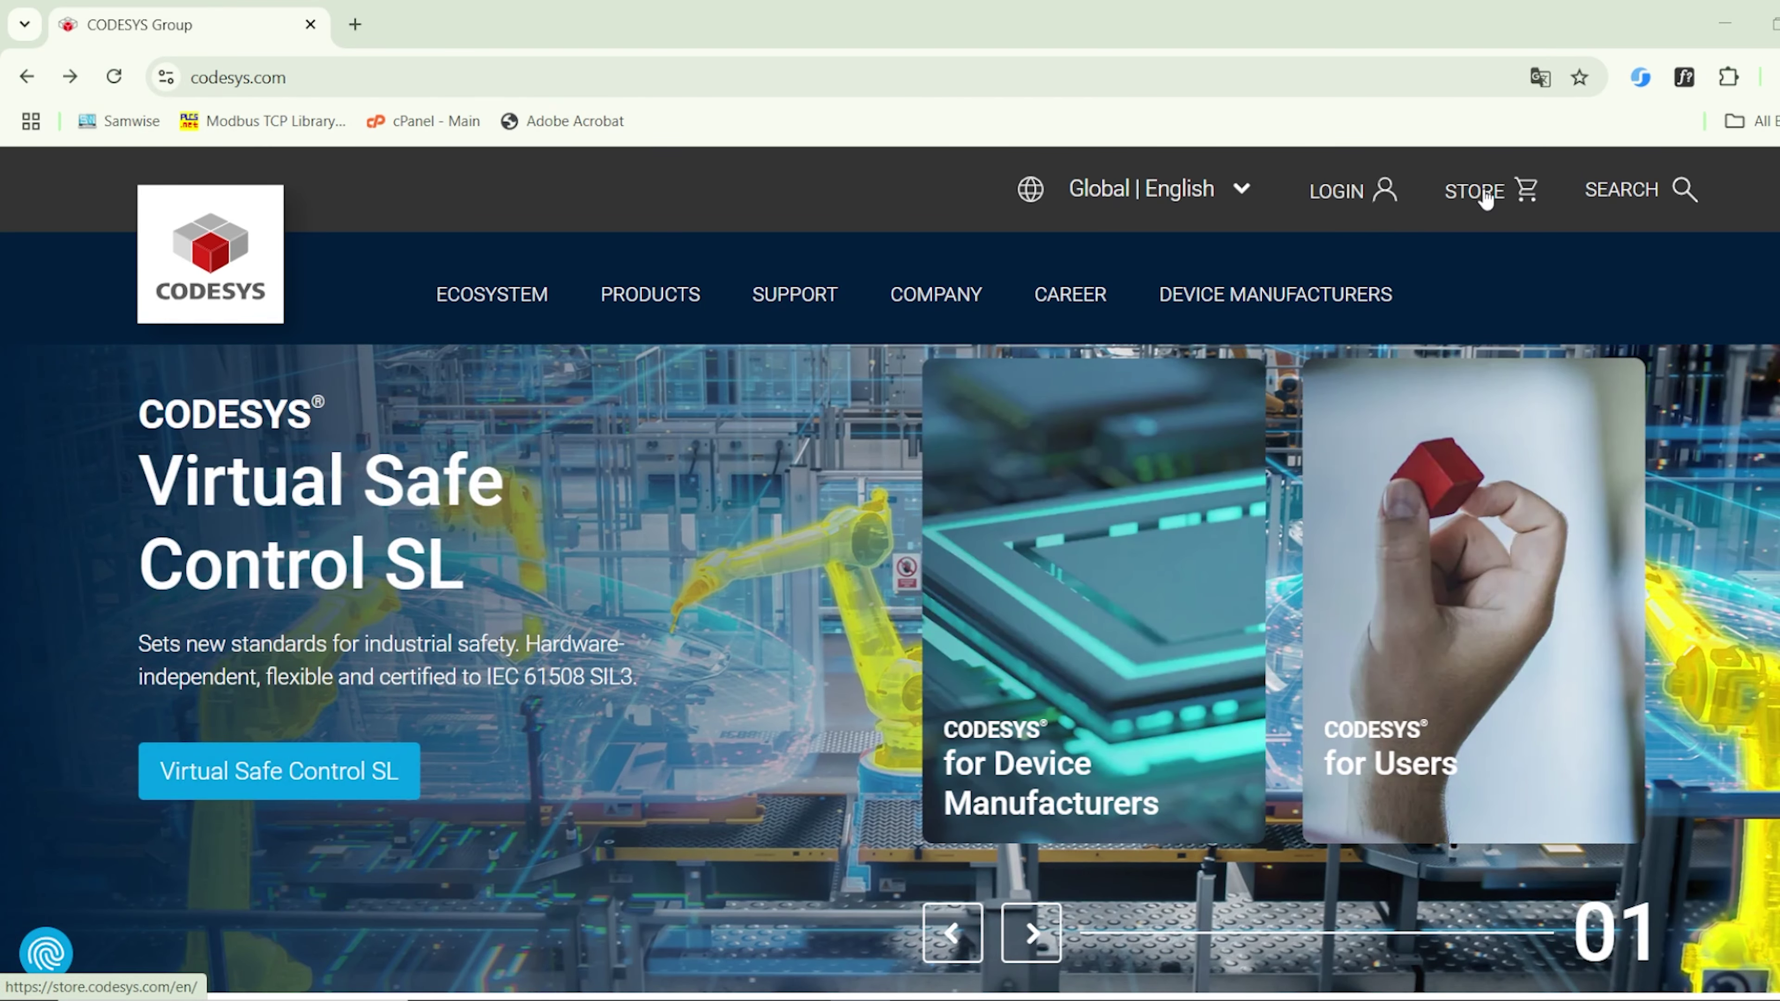
# - Open the CODESYS Store International site and go to its customer sign-in page
pyautogui.click(1484, 190)
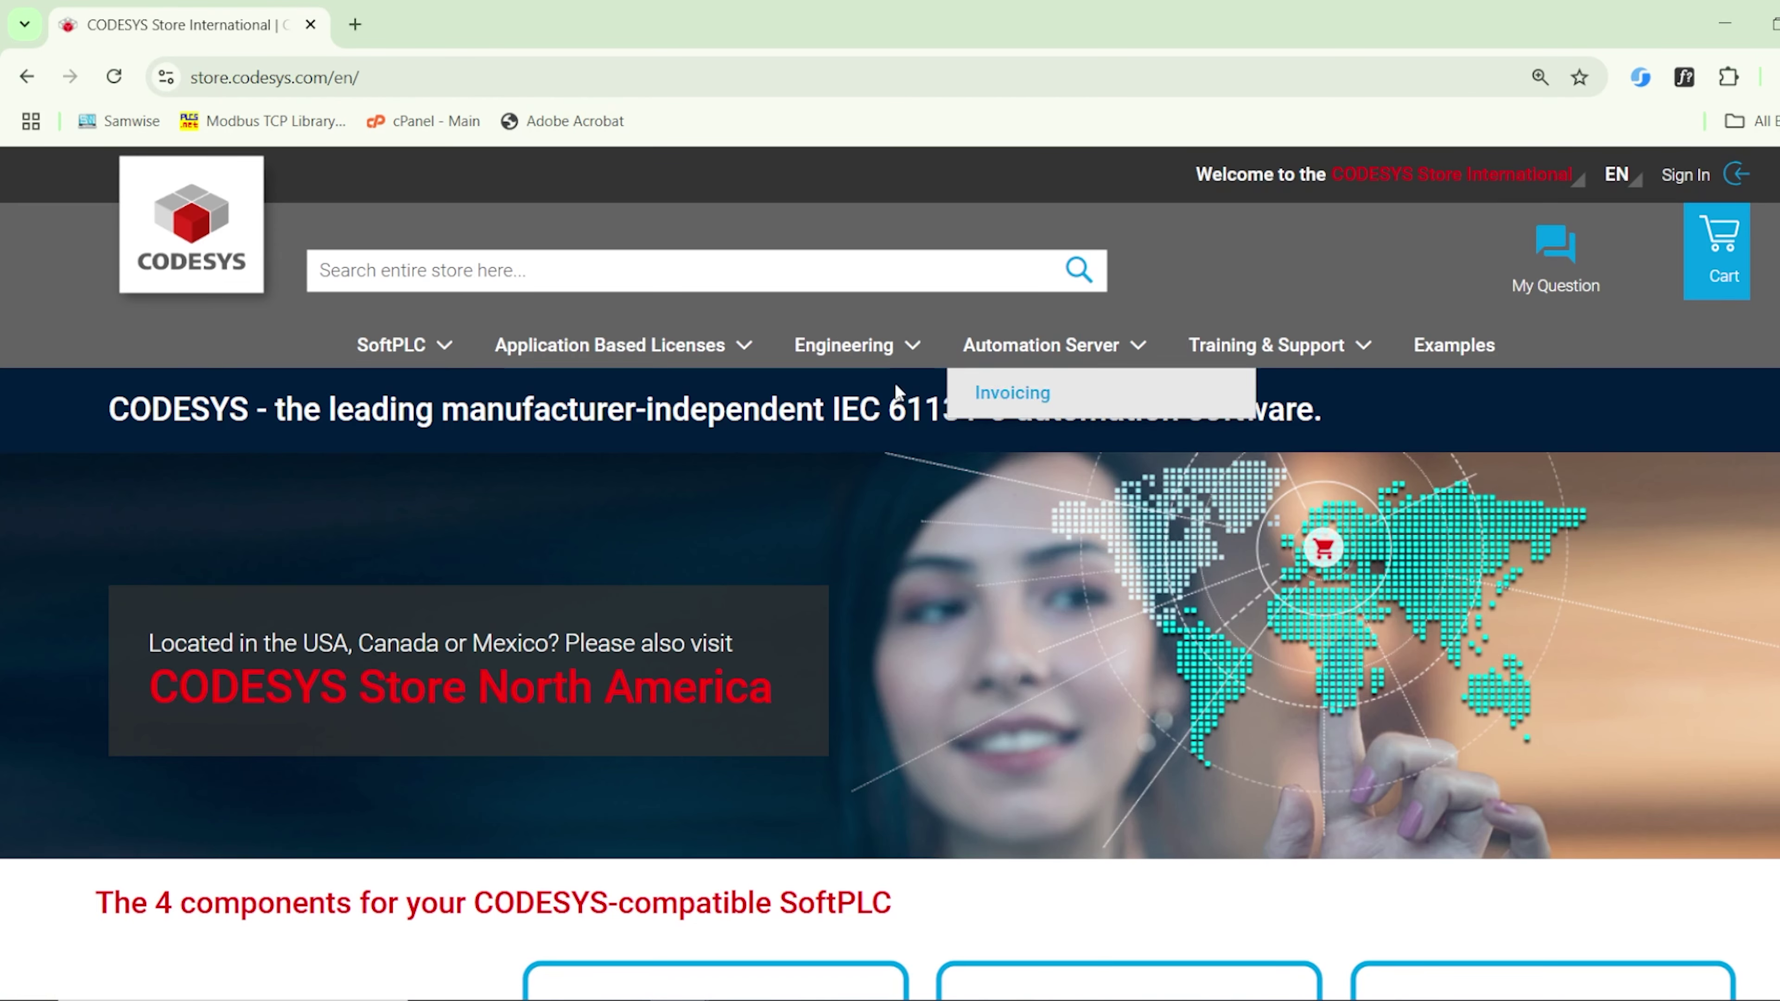
pyautogui.scroll(-3, 829, 470)
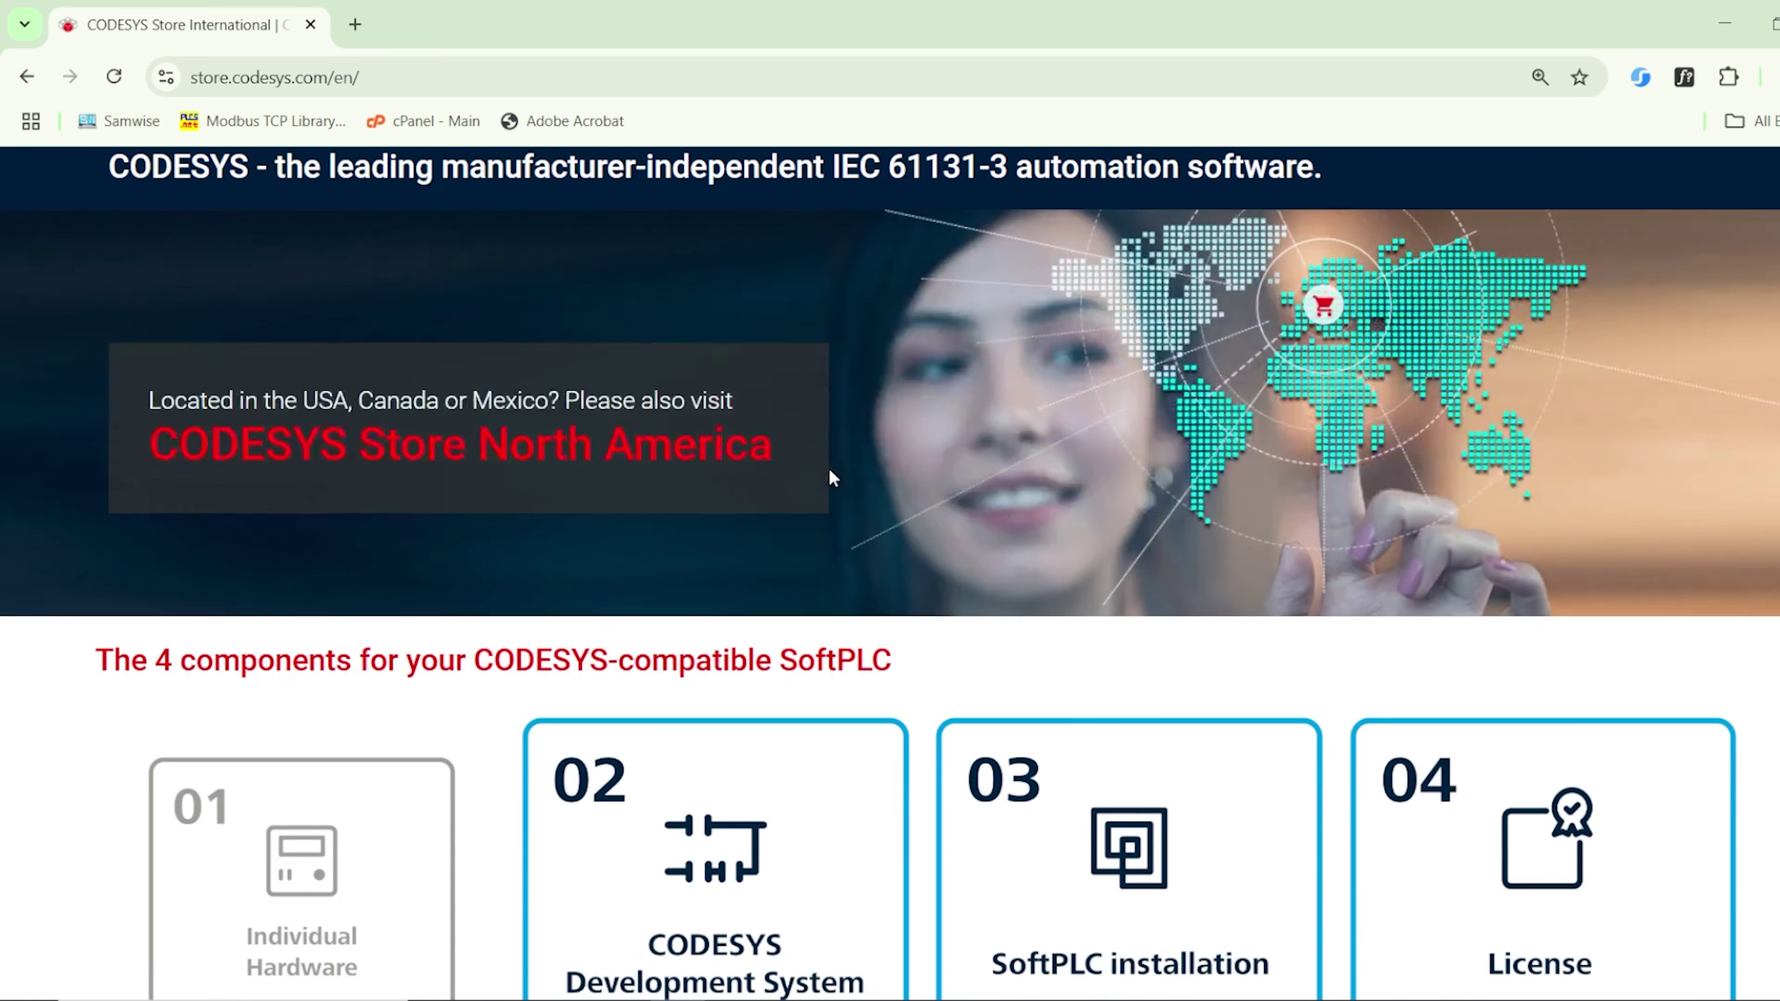
pyautogui.scroll(3, 832, 474)
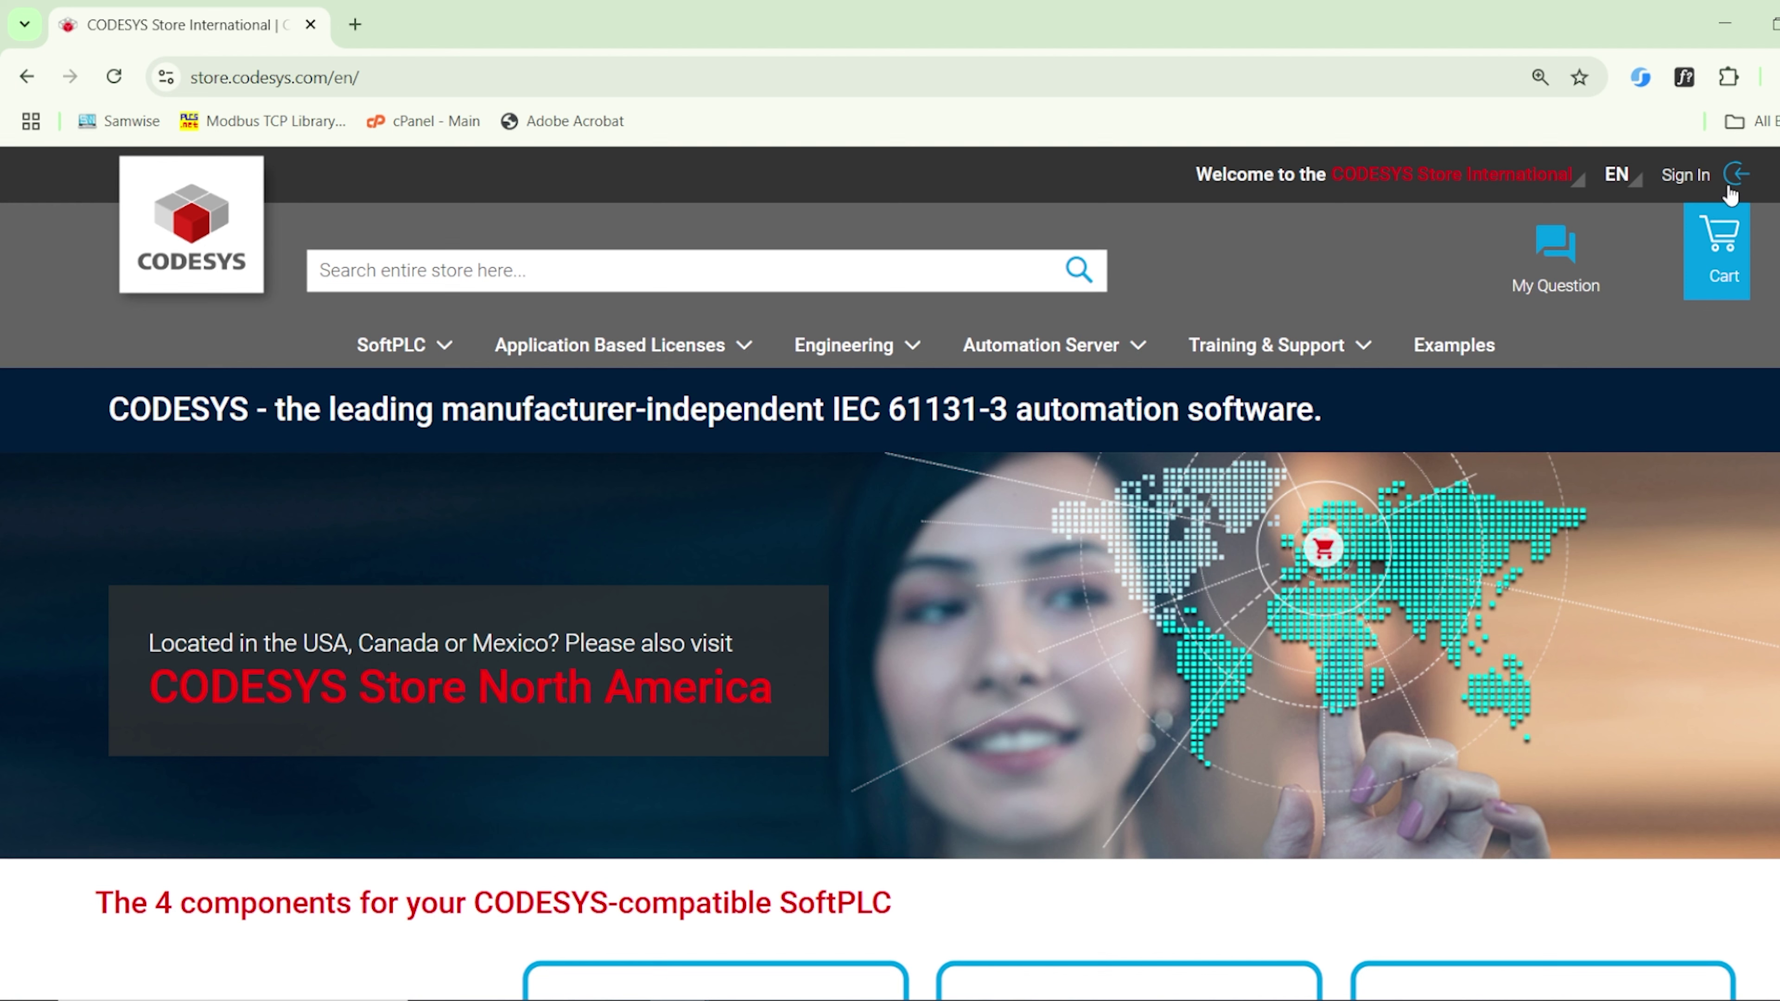
pyautogui.click(1692, 179)
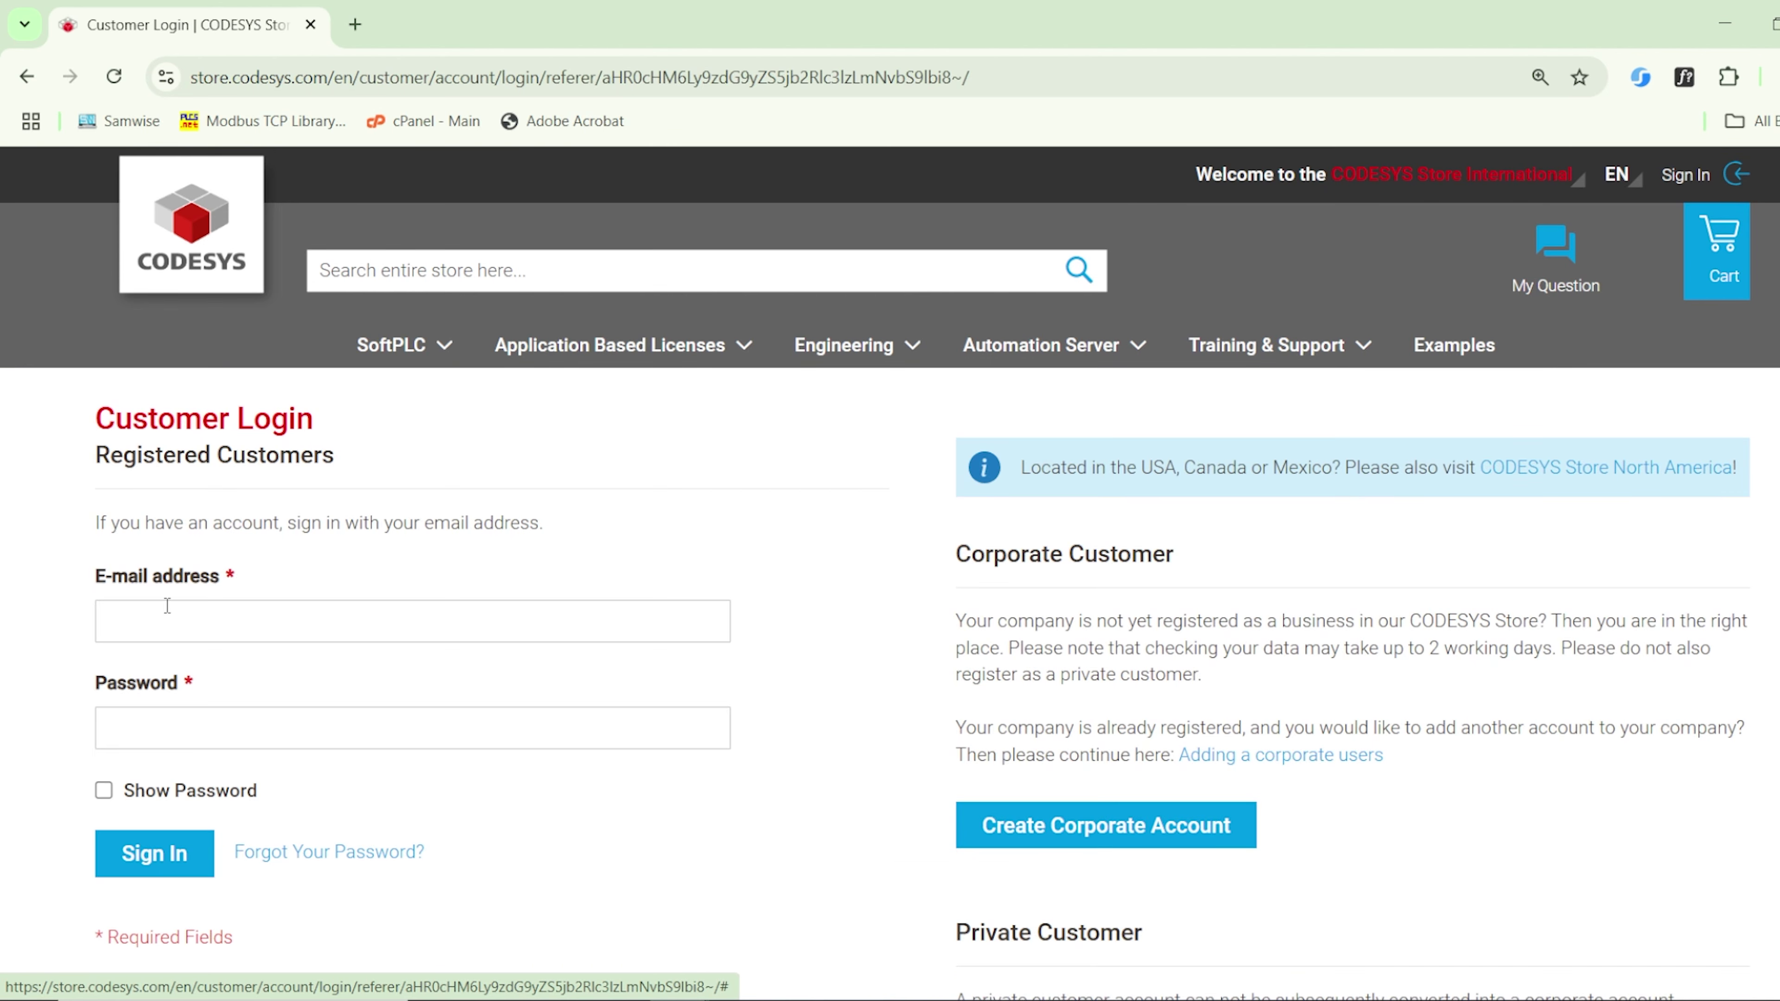
# - Sign in to the store as a registered customer with the account e-mail address and password
pyautogui.scroll(-2, 348, 565)
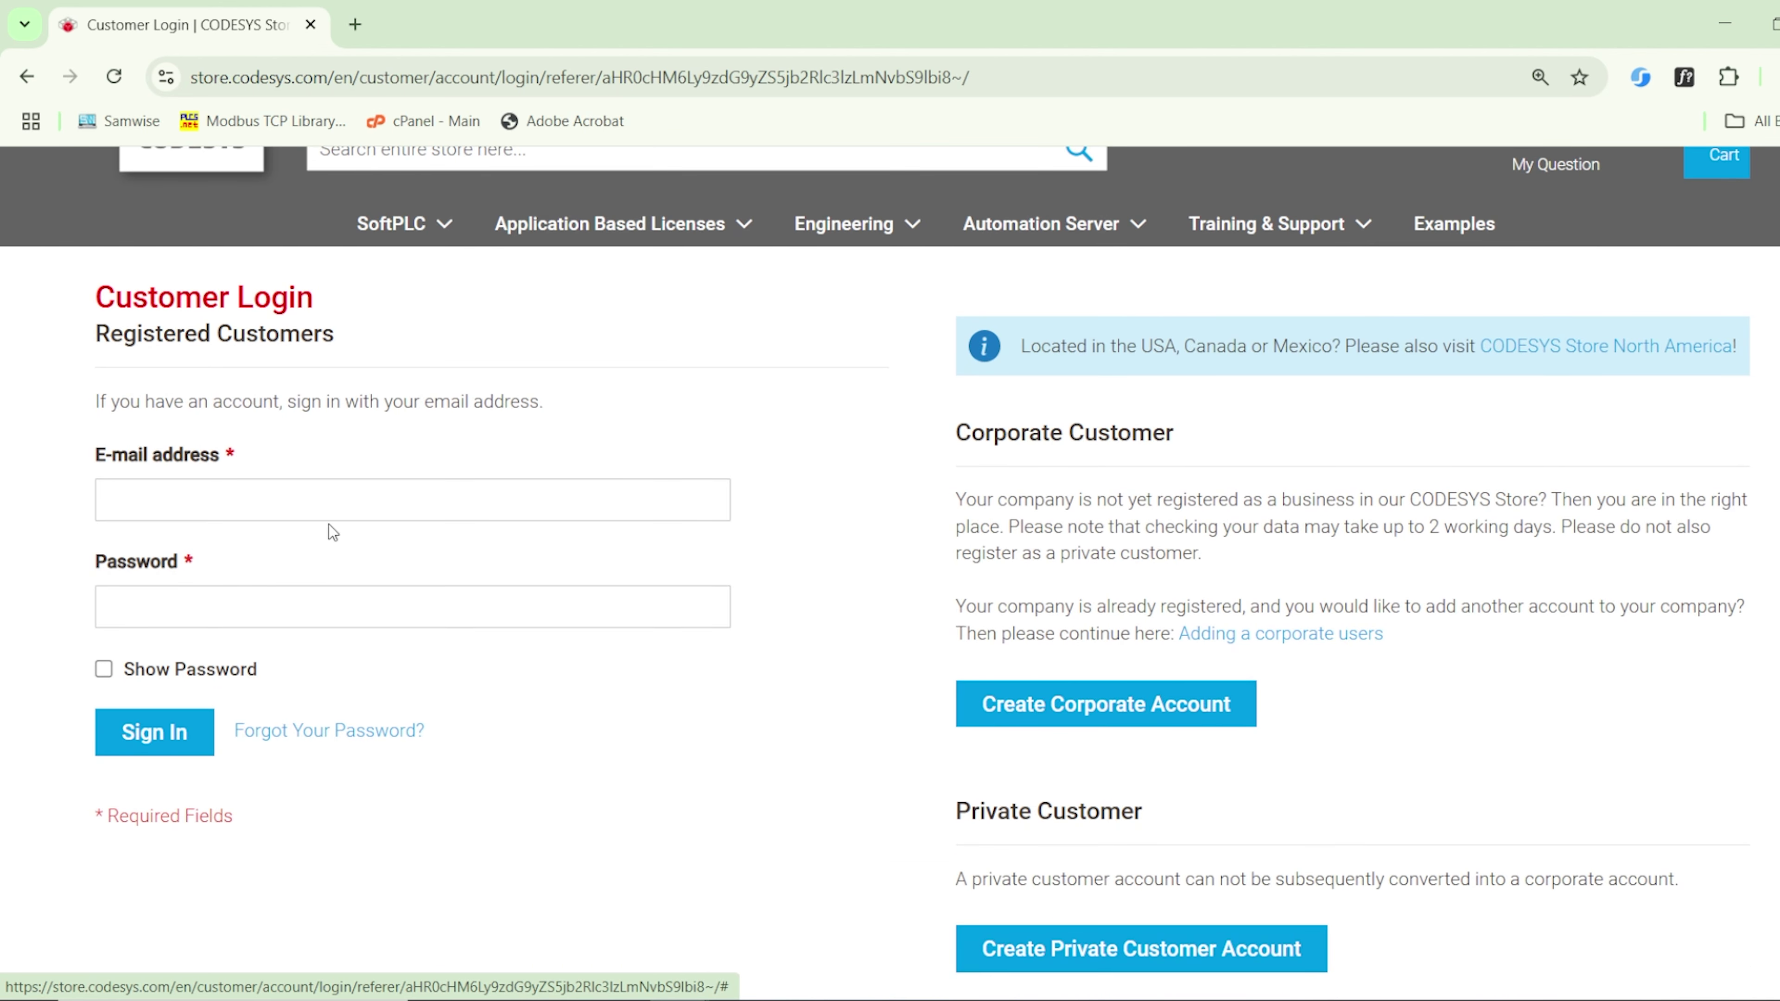
pyautogui.scroll(1, 1150, 600)
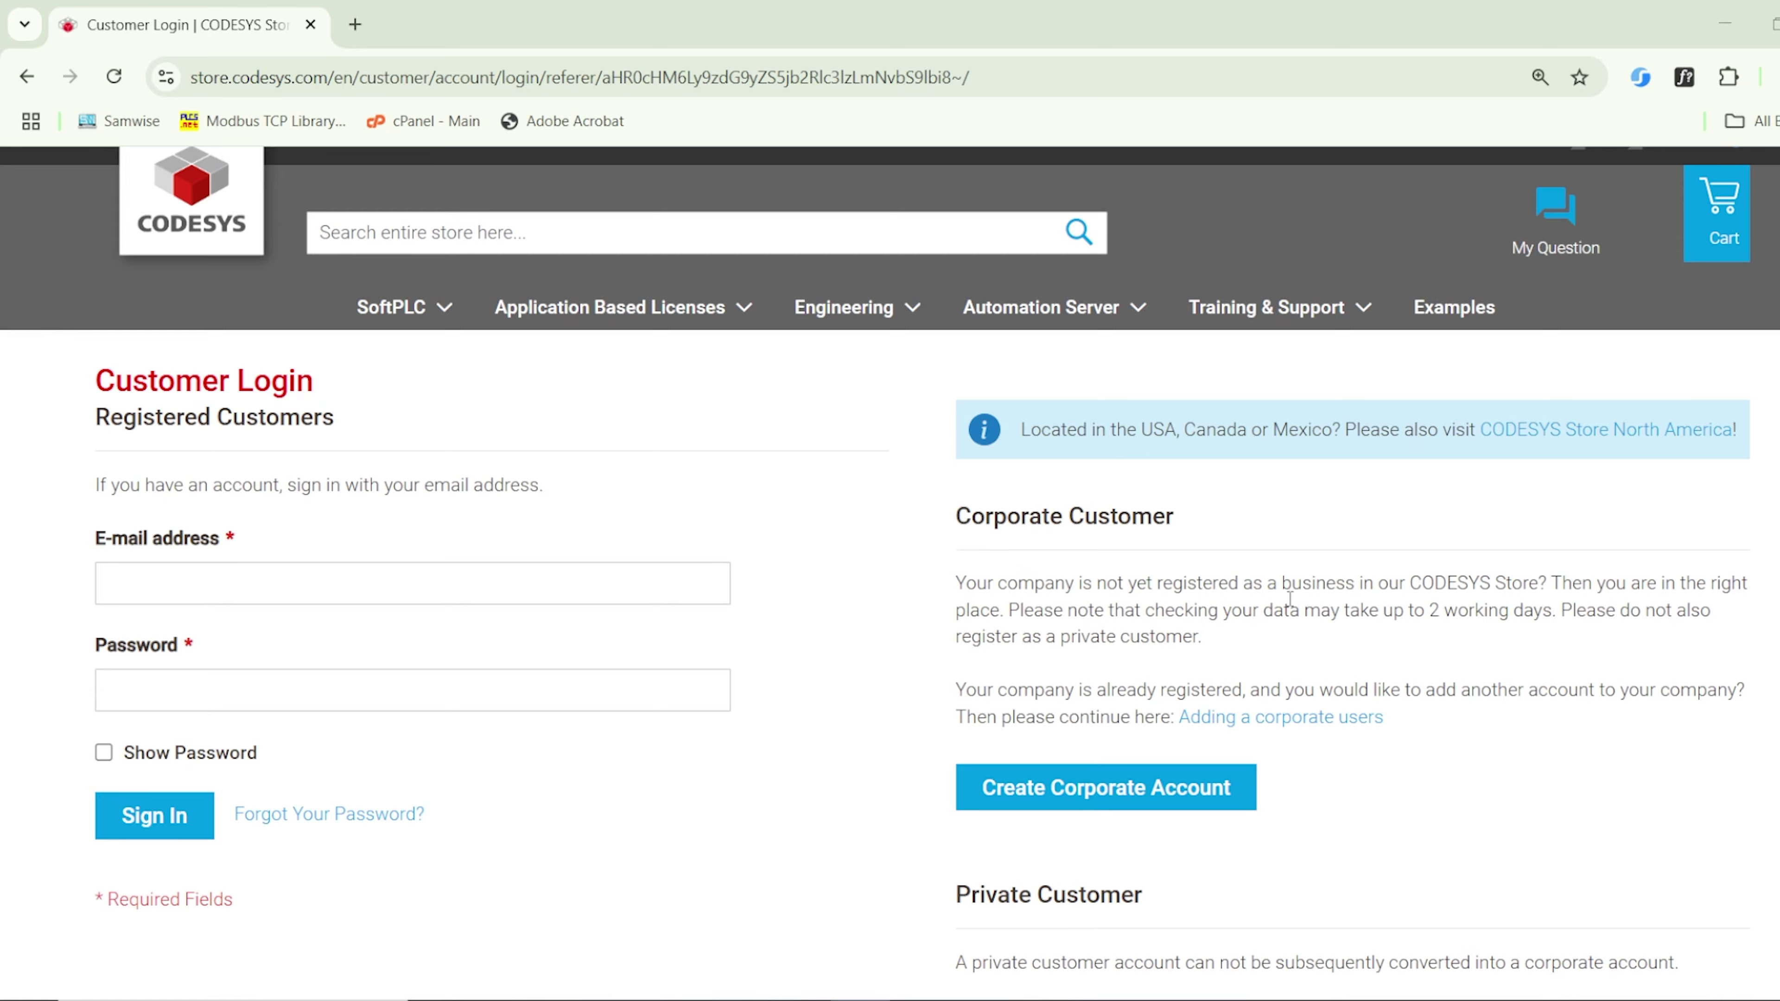
pyautogui.scroll(-5, 1150, 600)
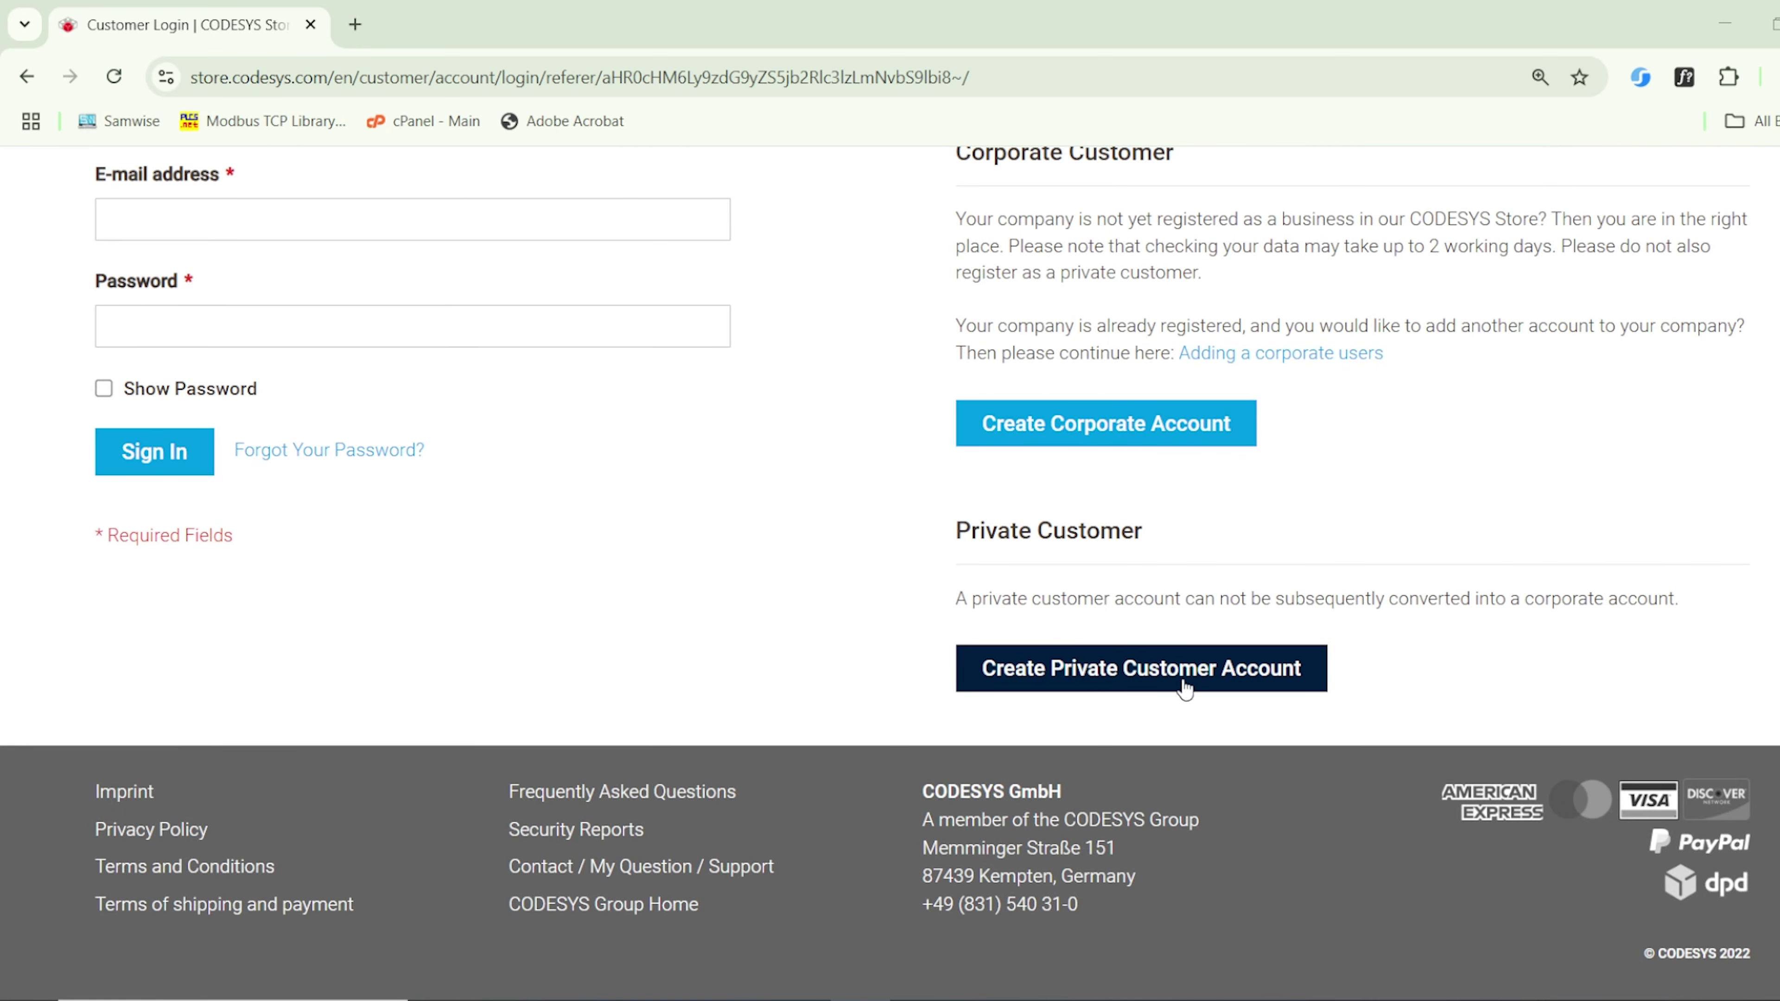
pyautogui.scroll(5, 1242, 659)
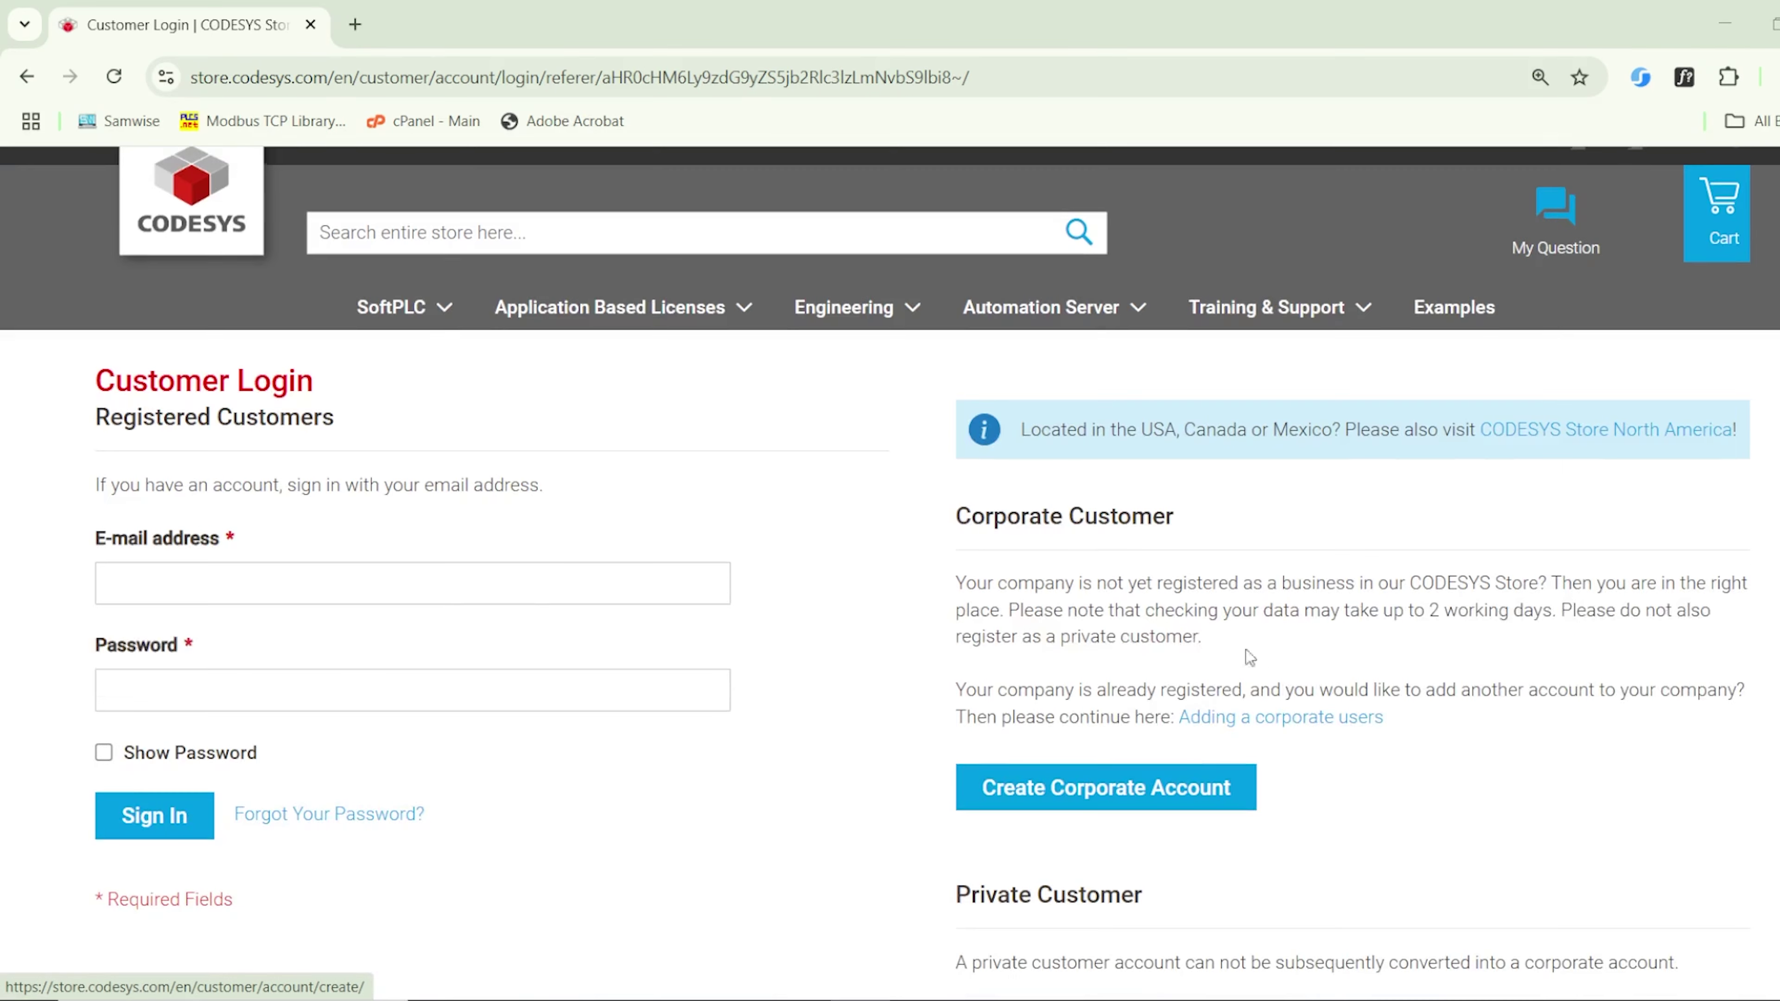
pyautogui.click(211, 576)
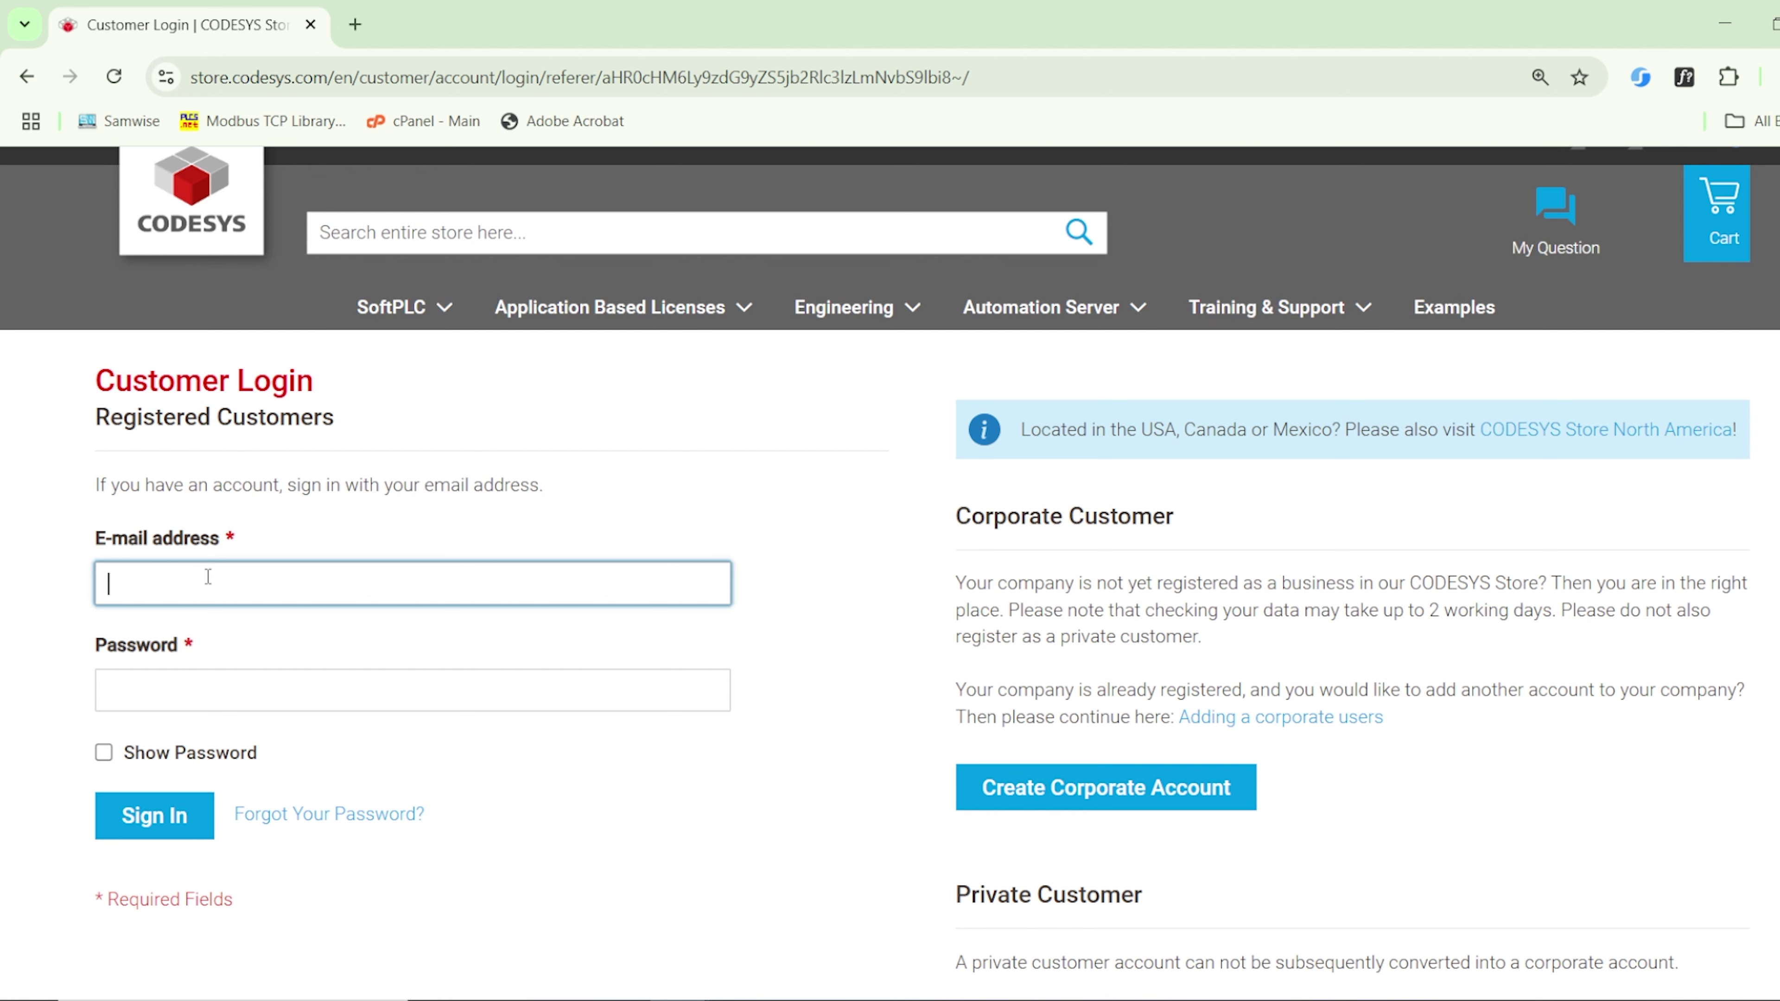
pyautogui.click(207, 702)
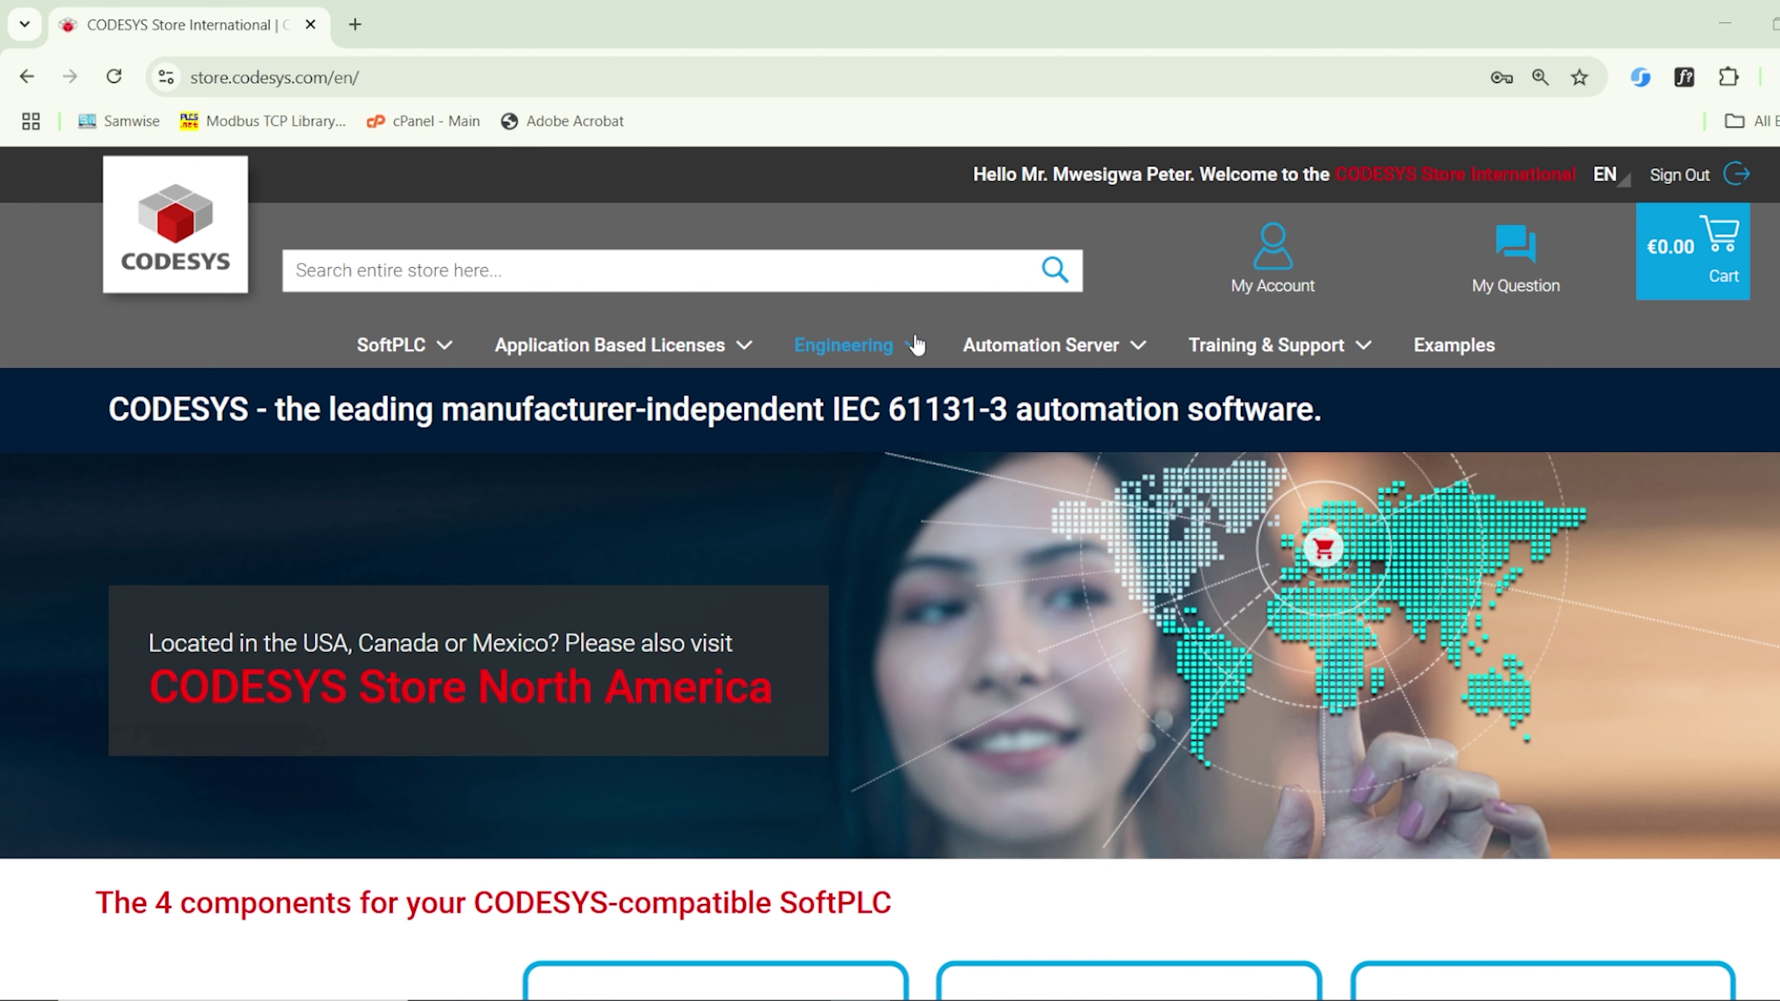
# - Open the details of CODESYS Development System V3 from the Integrated Development Environment category under Engineering
pyautogui.moveTo(906, 350)
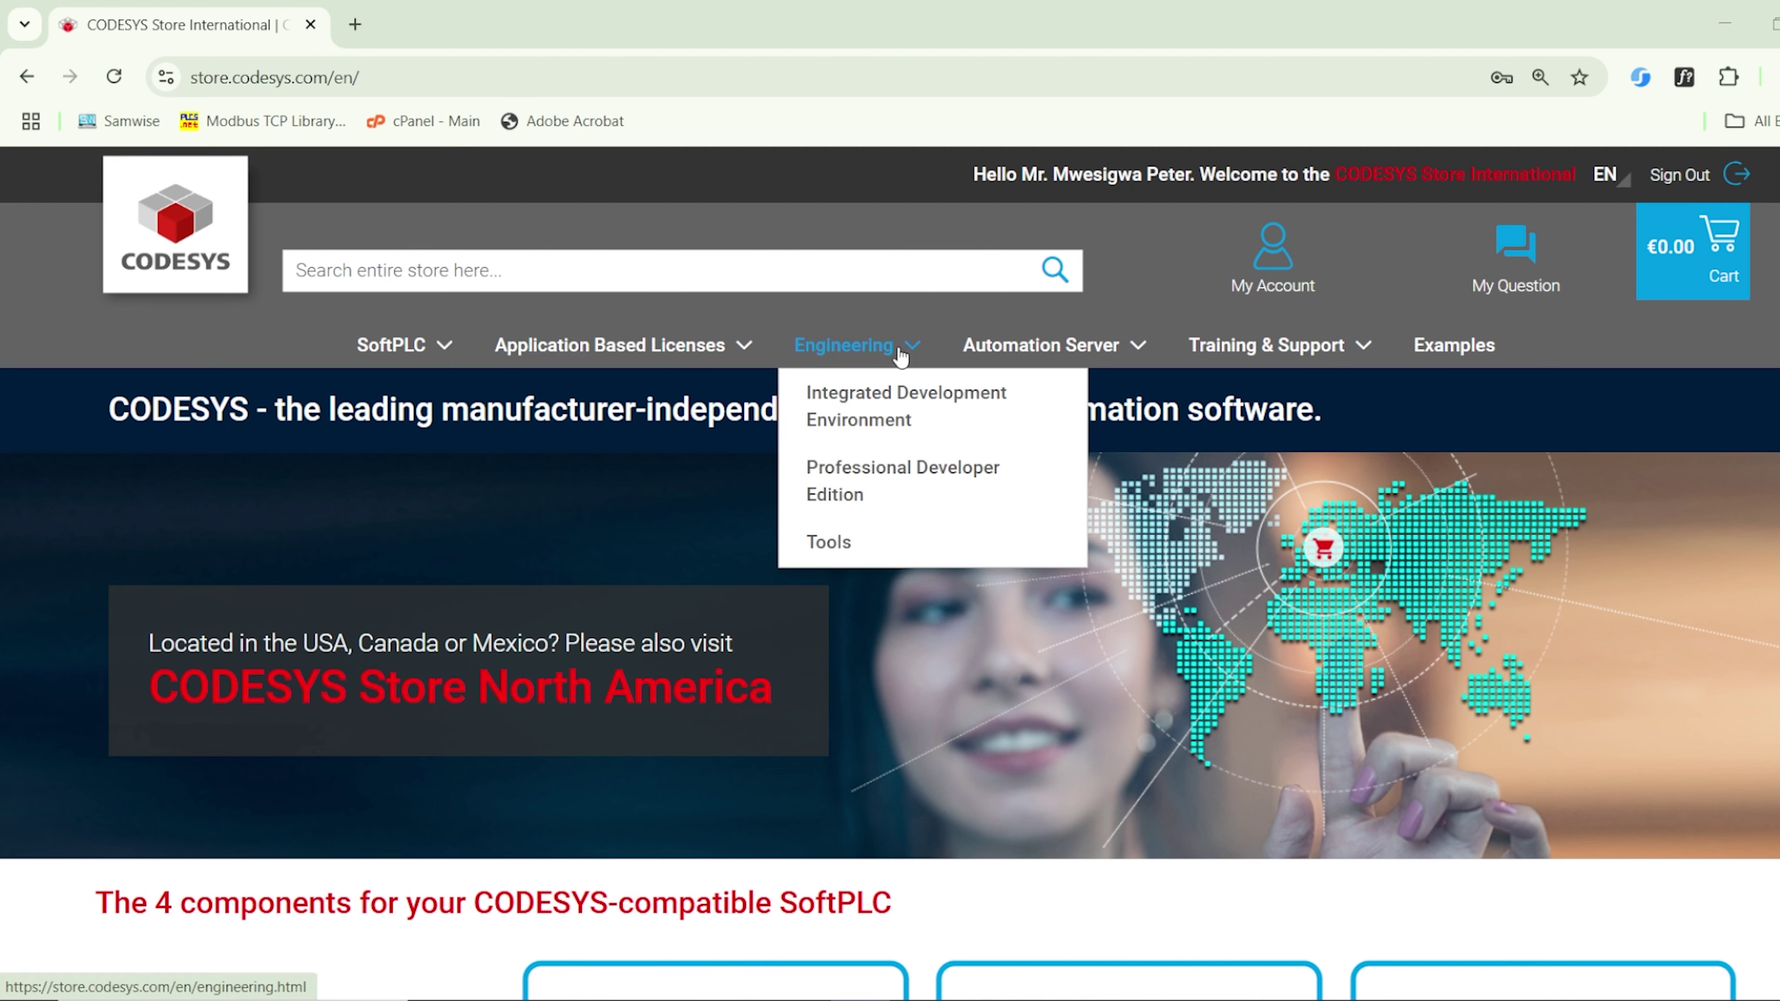
pyautogui.click(875, 421)
pyautogui.scroll(-3, 890, 504)
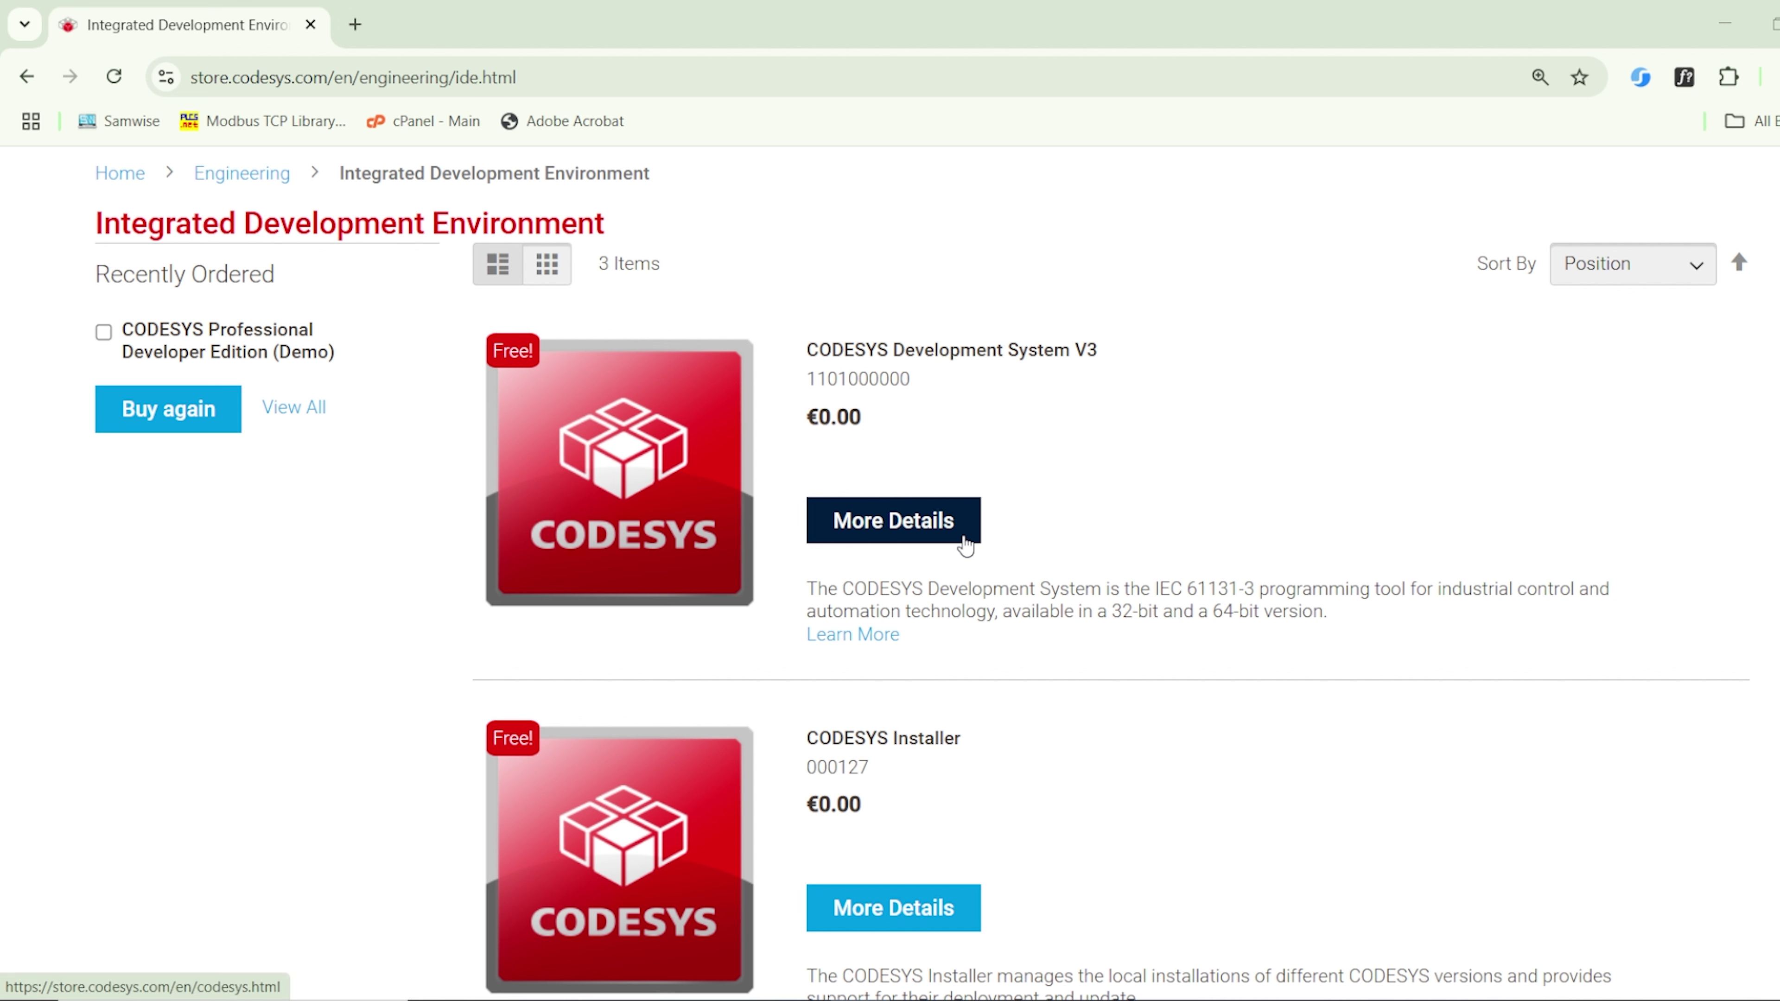
pyautogui.click(906, 533)
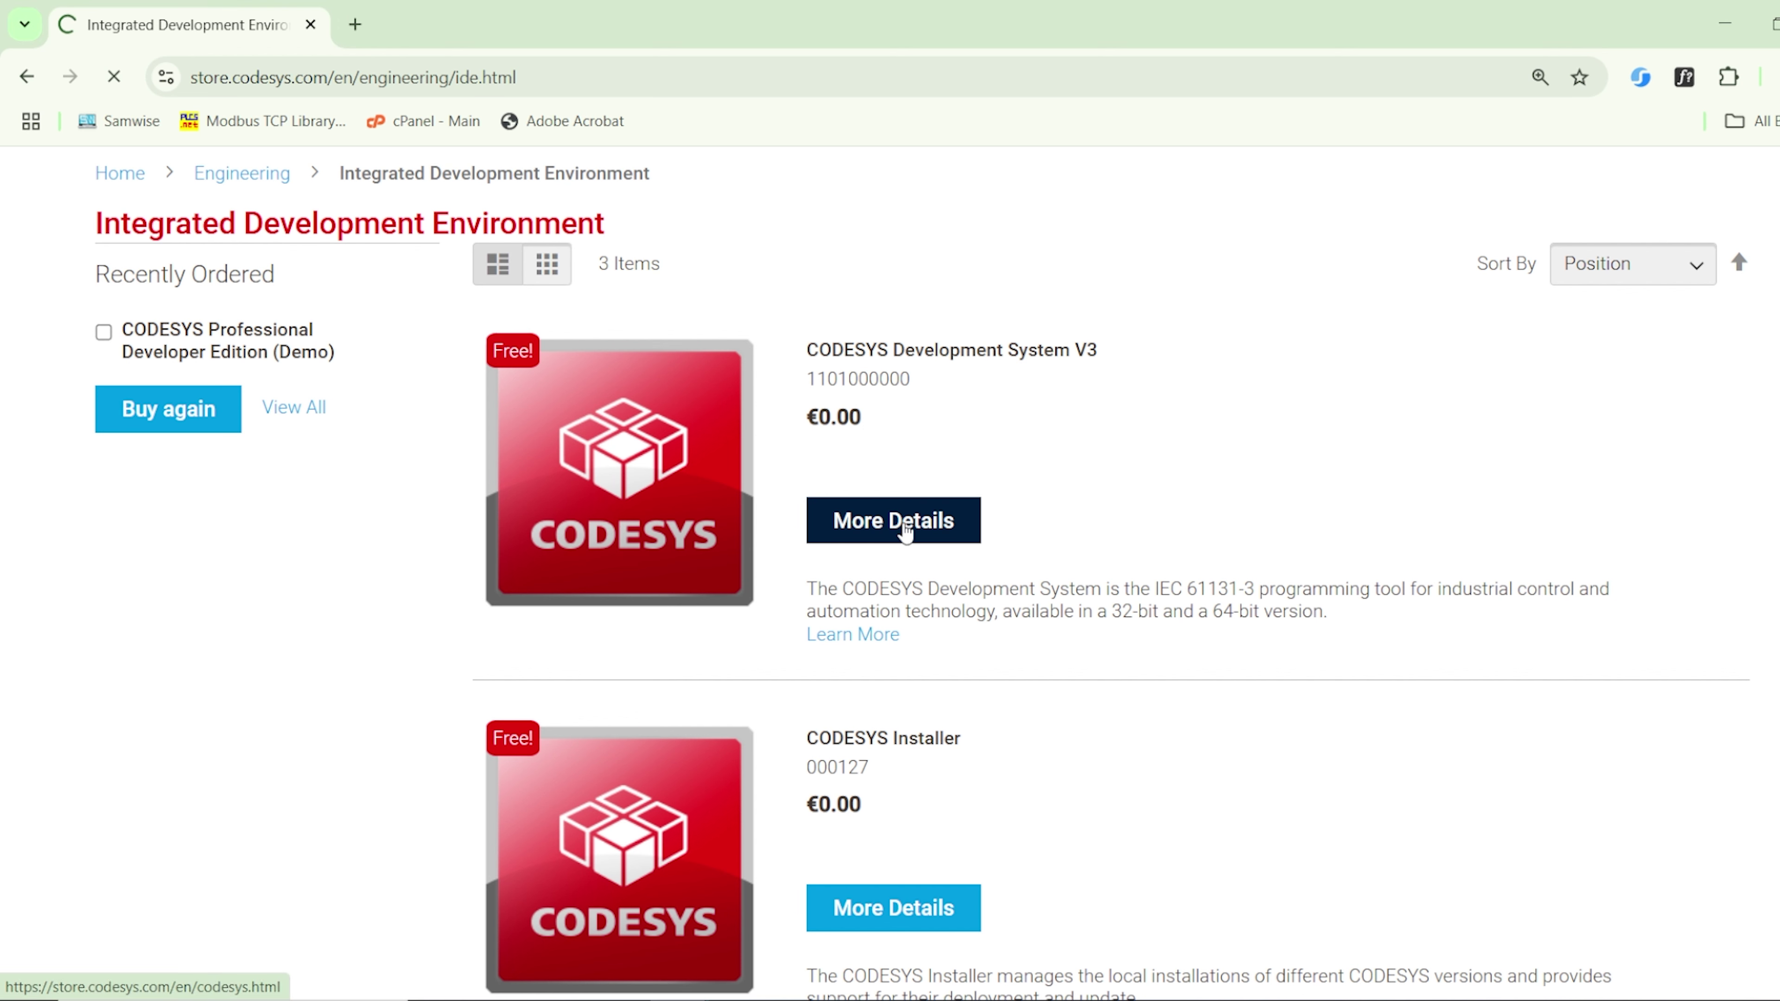
pyautogui.scroll(-5, 725, 576)
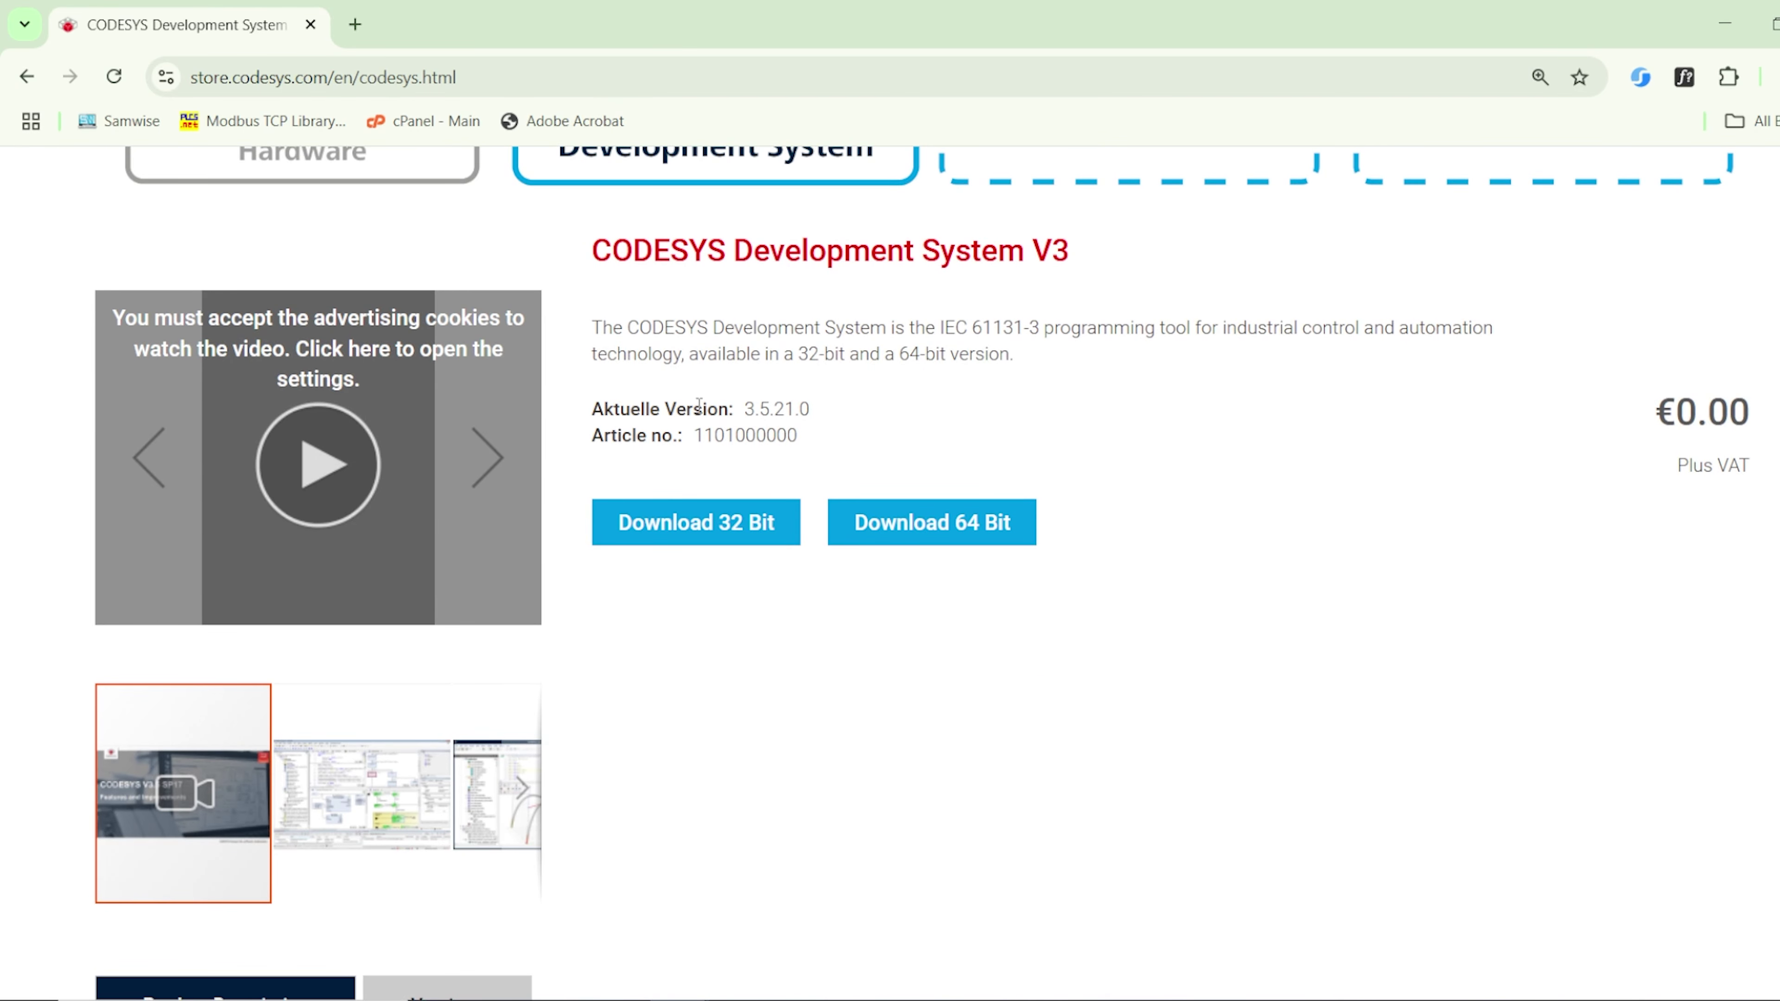
# - Highlight the current version number listed for CODESYS Development System V3
pyautogui.moveTo(742, 409); pyautogui.dragTo(841, 410)
pyautogui.click(770, 408)
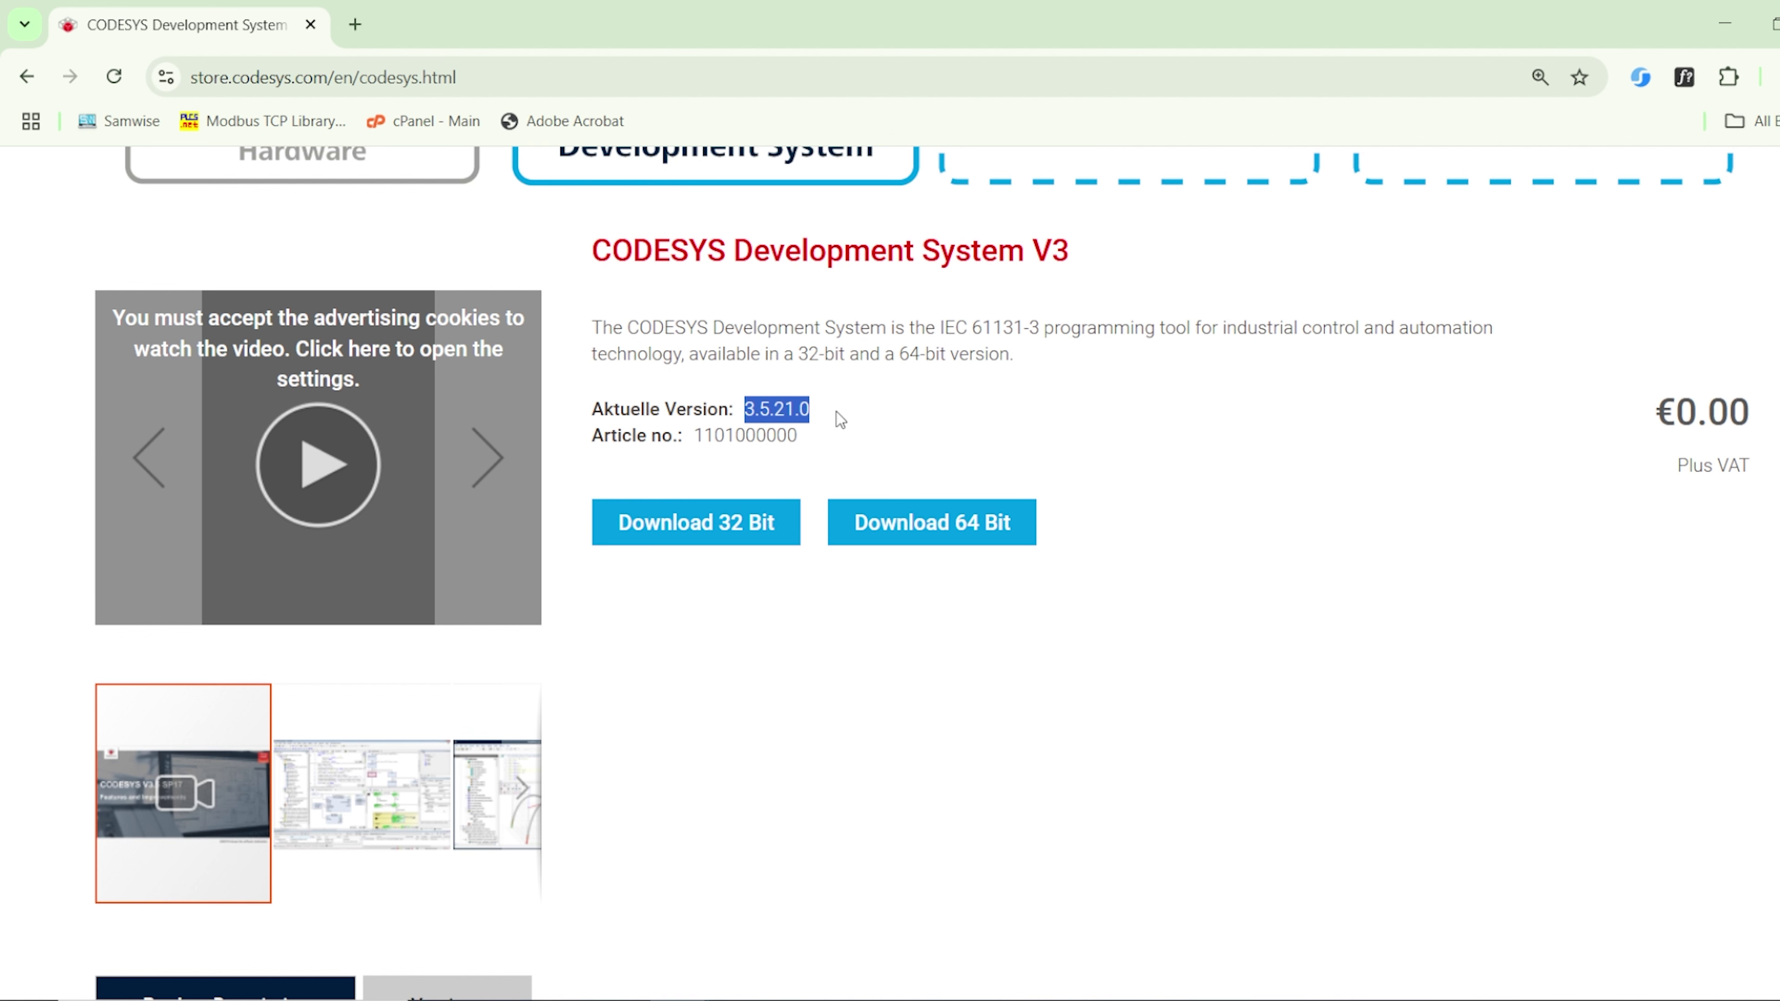
pyautogui.scroll(1, 1465, 585)
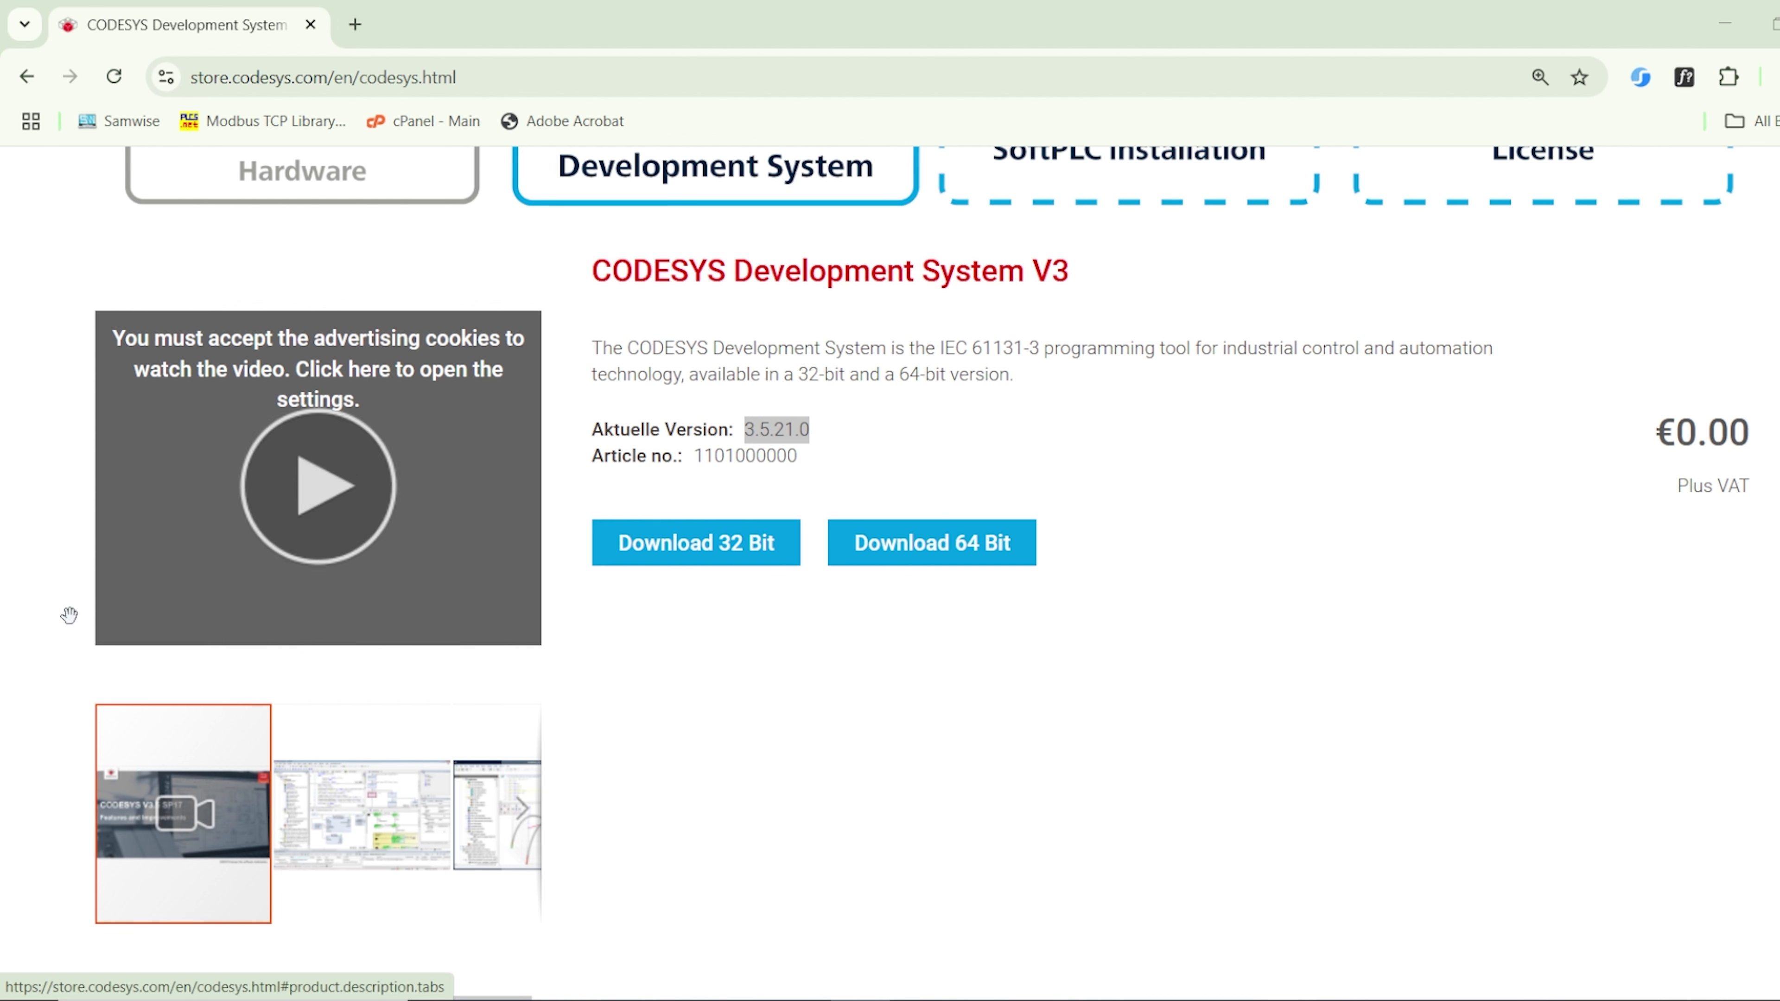
# - Show the product's version history and look through the 32-bit and 64-bit downloads of current and older releases
pyautogui.scroll(-5, 1033, 505)
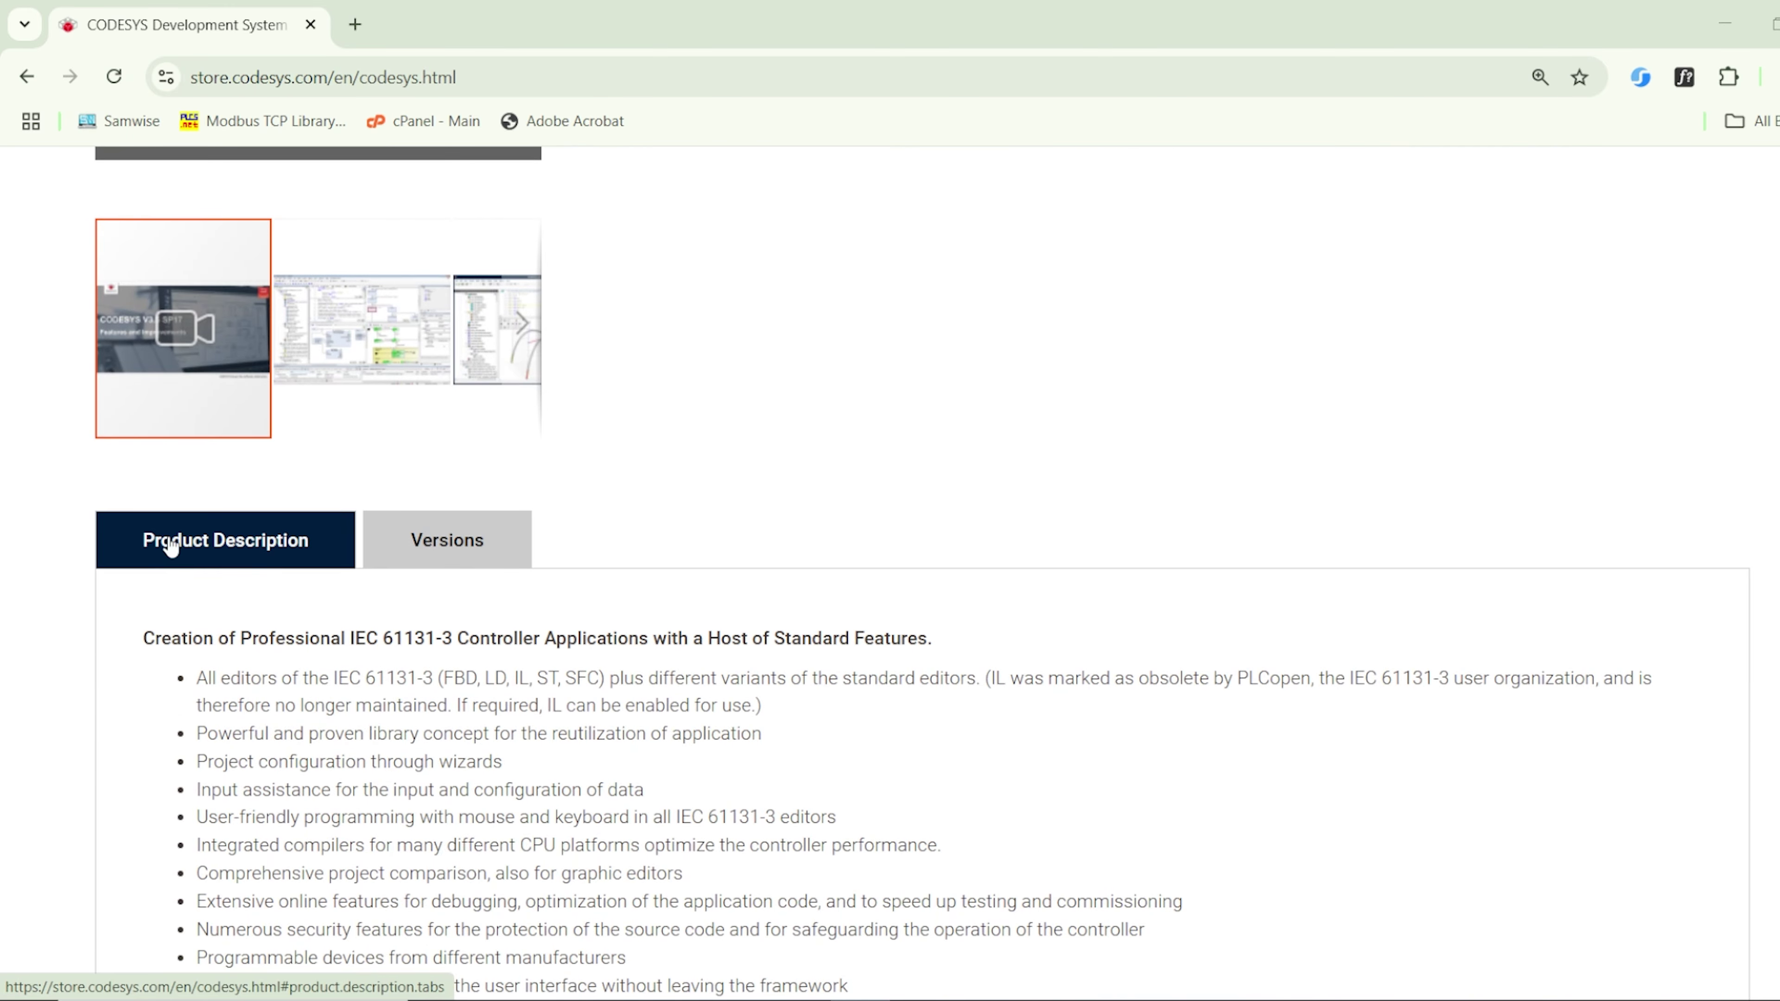
pyautogui.click(497, 561)
pyautogui.scroll(-2, 421, 589)
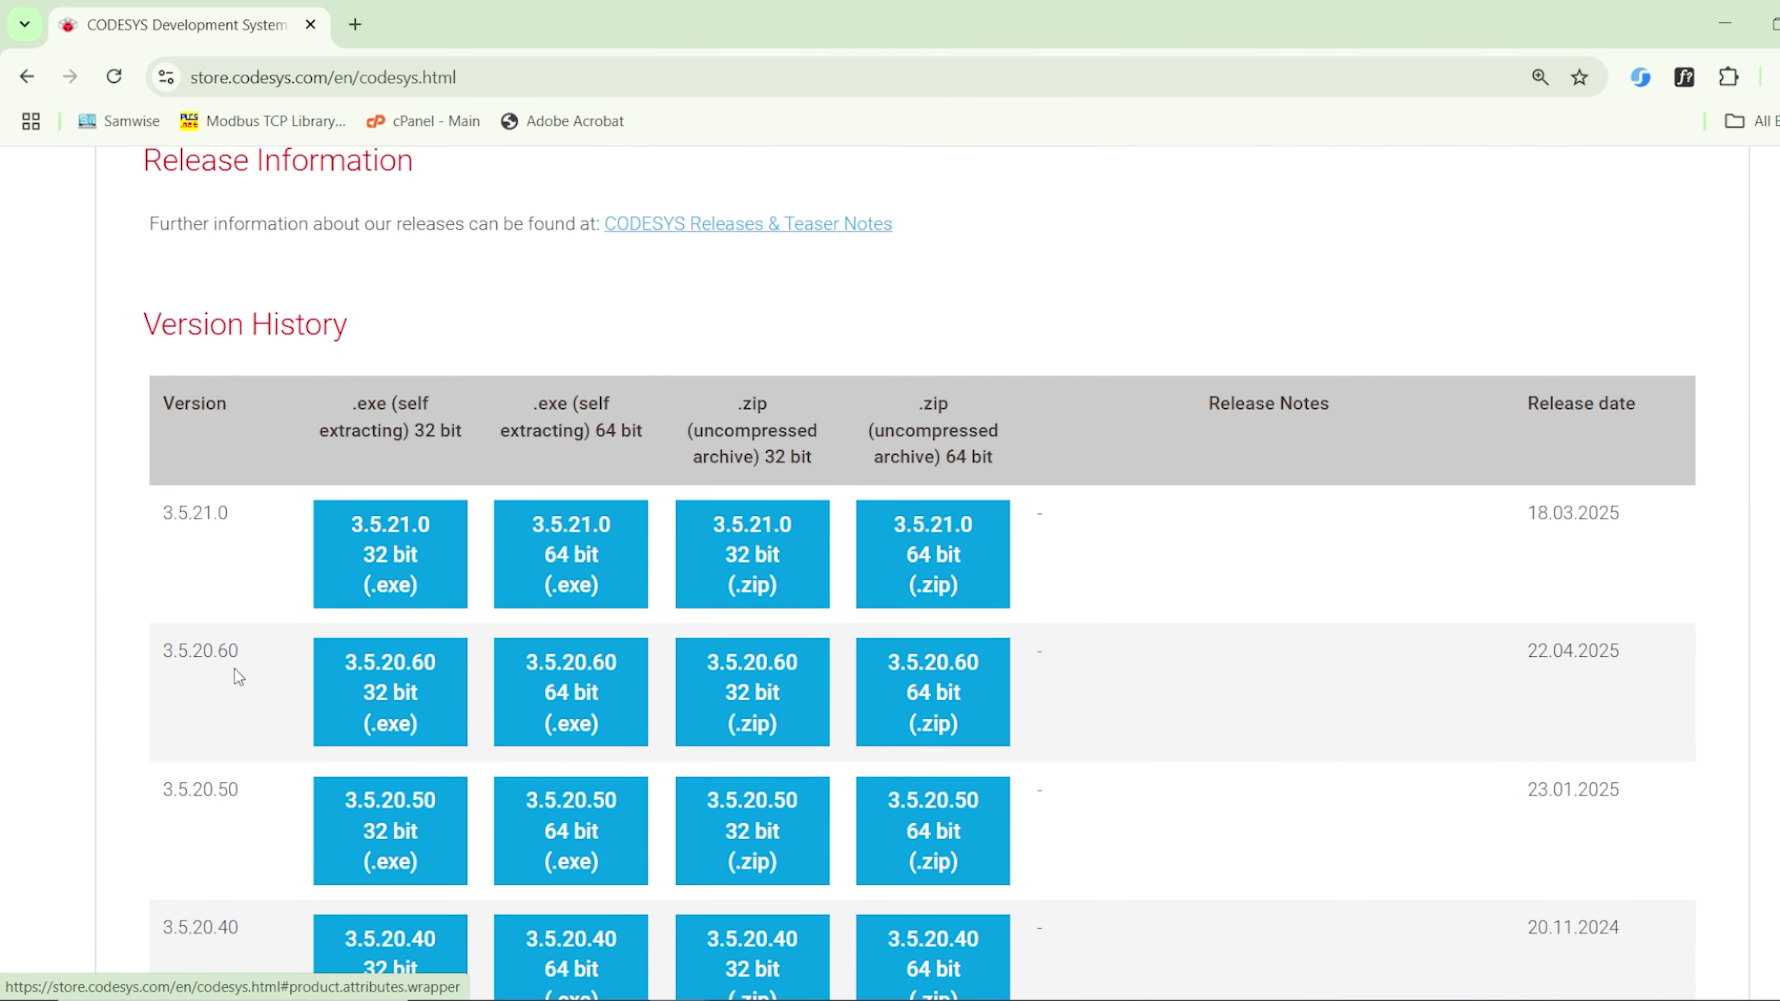
pyautogui.scroll(-4, 247, 734)
pyautogui.scroll(-20, 249, 736)
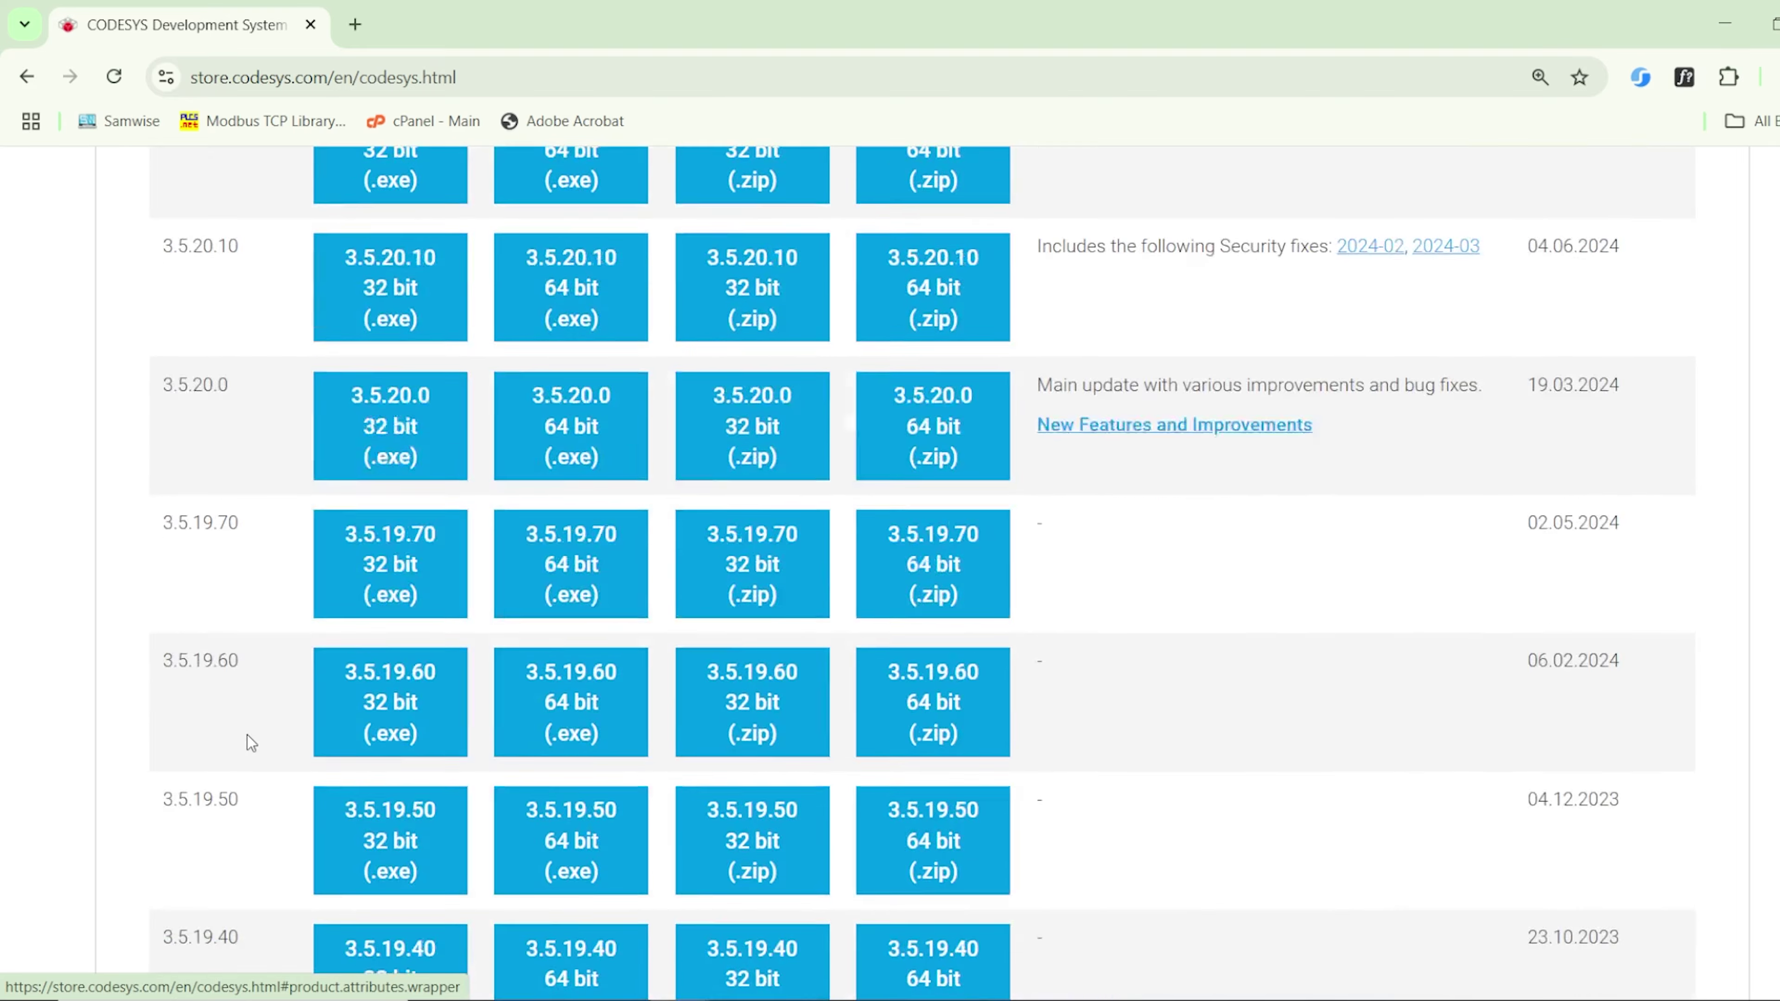
pyautogui.scroll(-5, 251, 743)
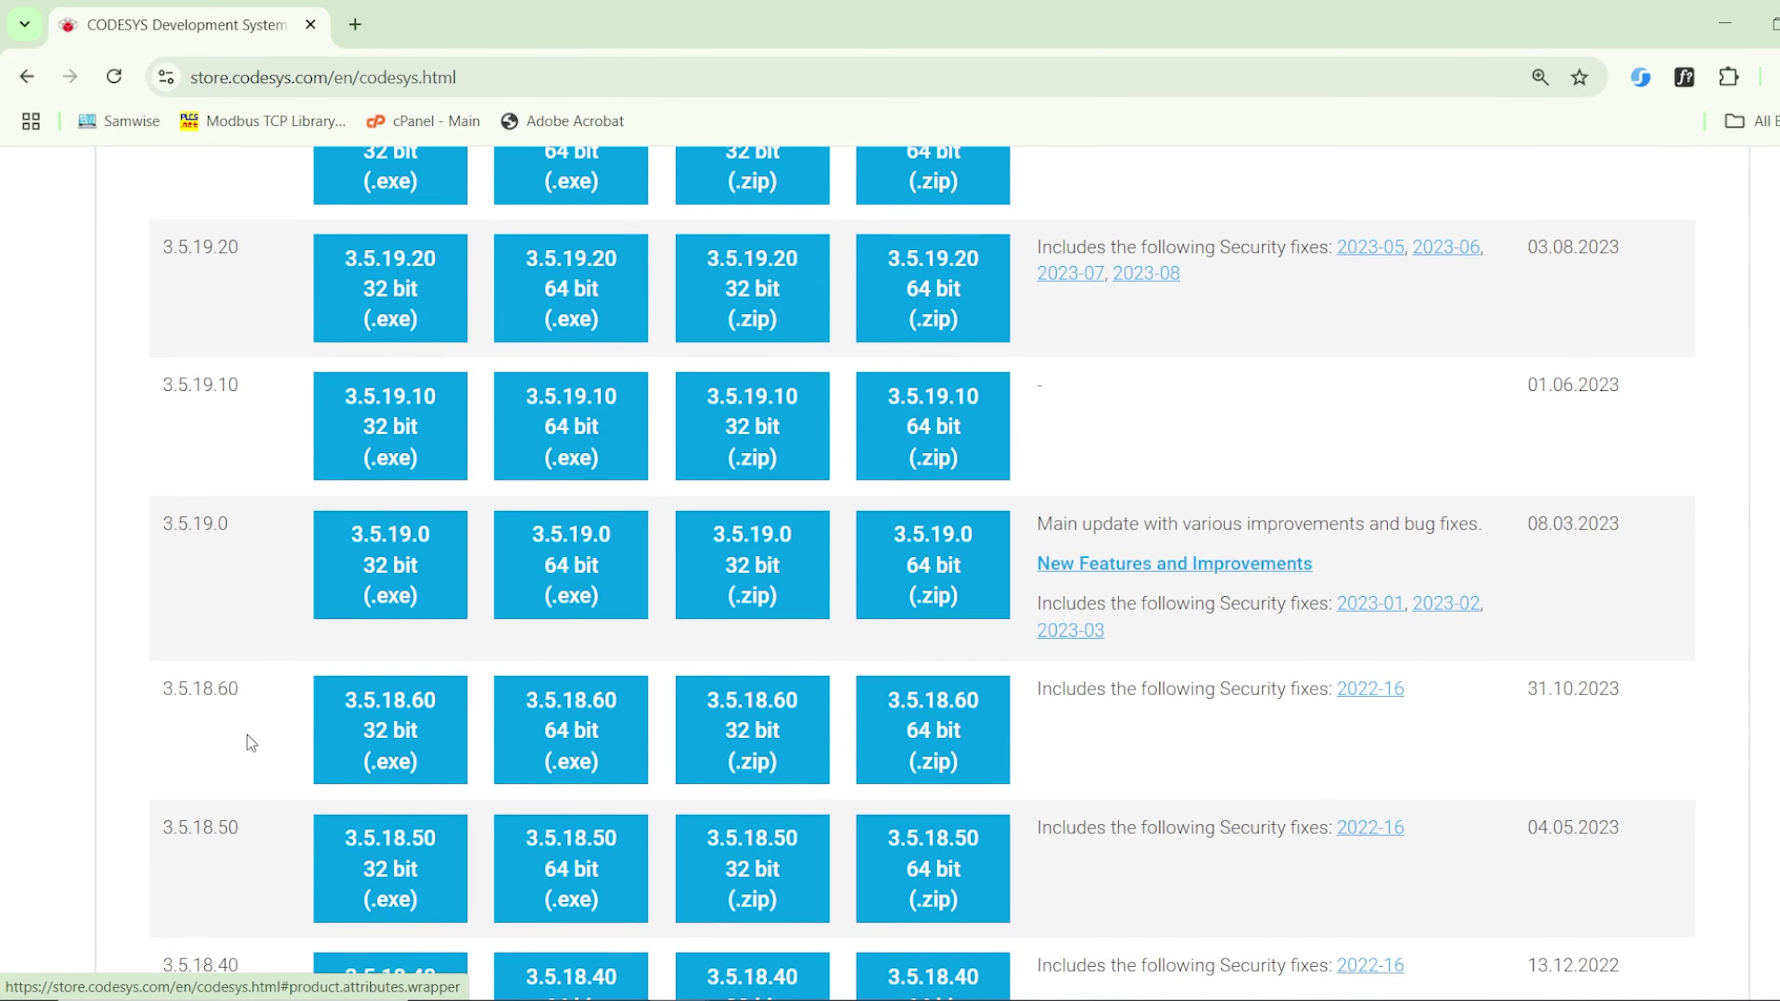
pyautogui.scroll(20, 248, 736)
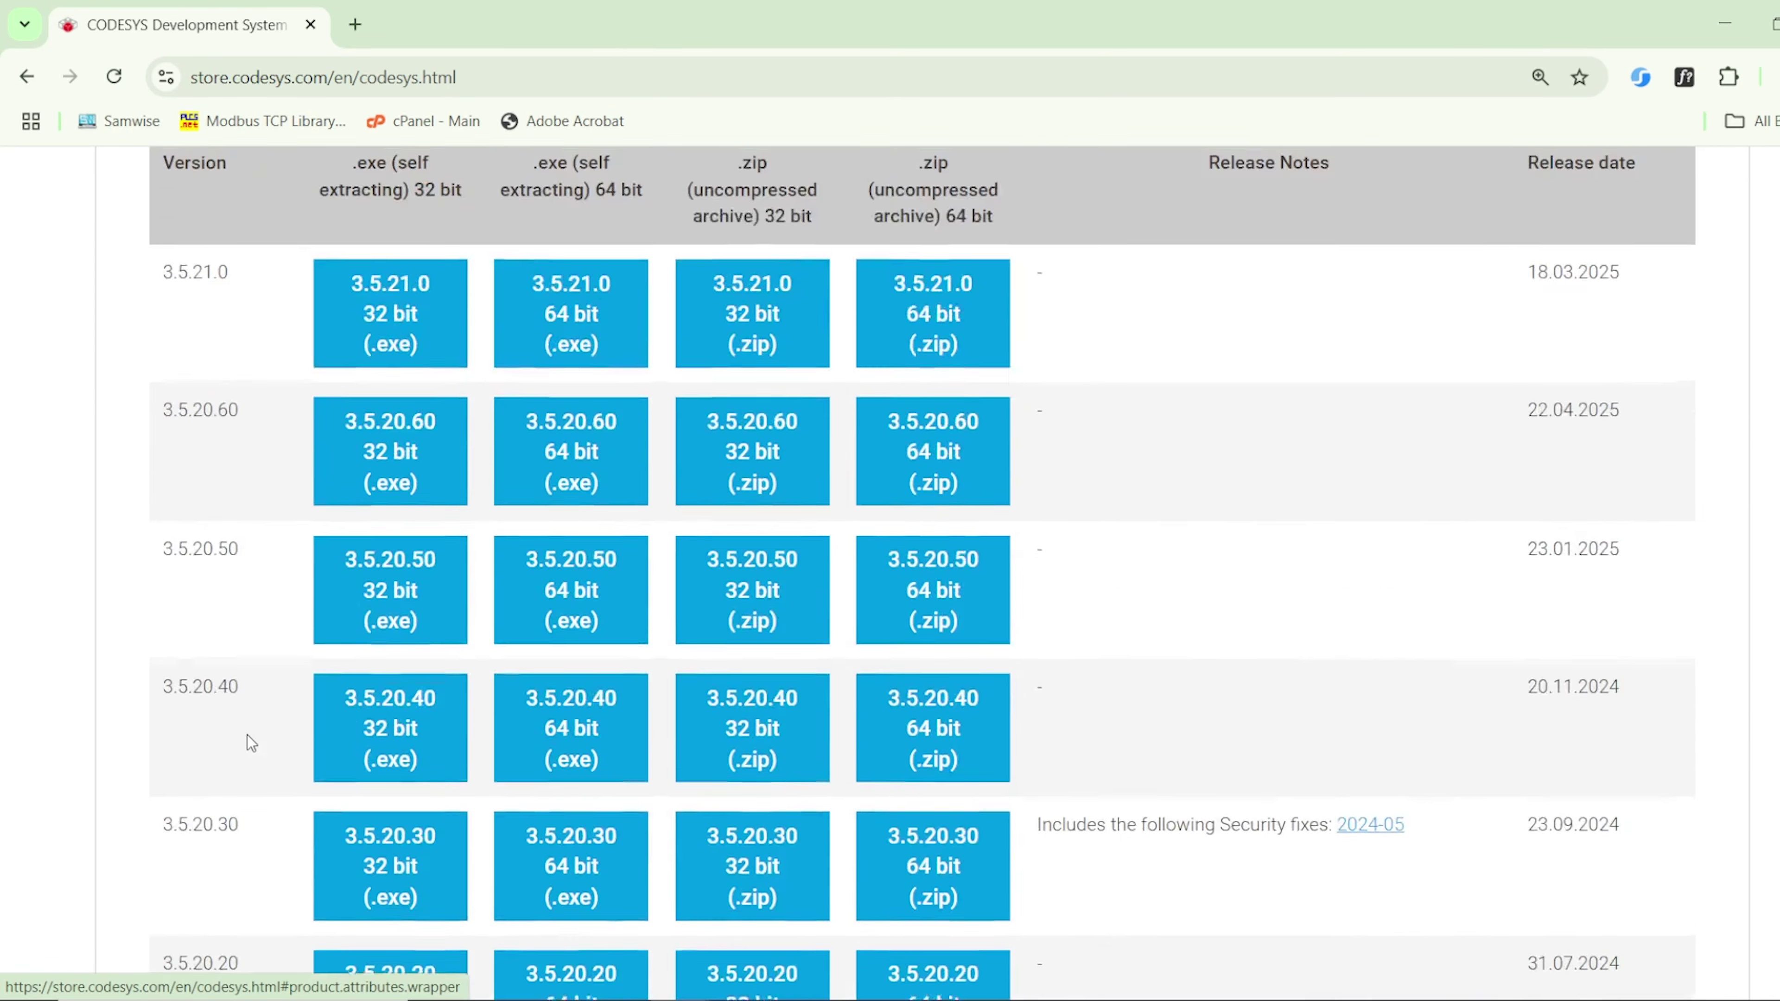
pyautogui.scroll(-3, 249, 745)
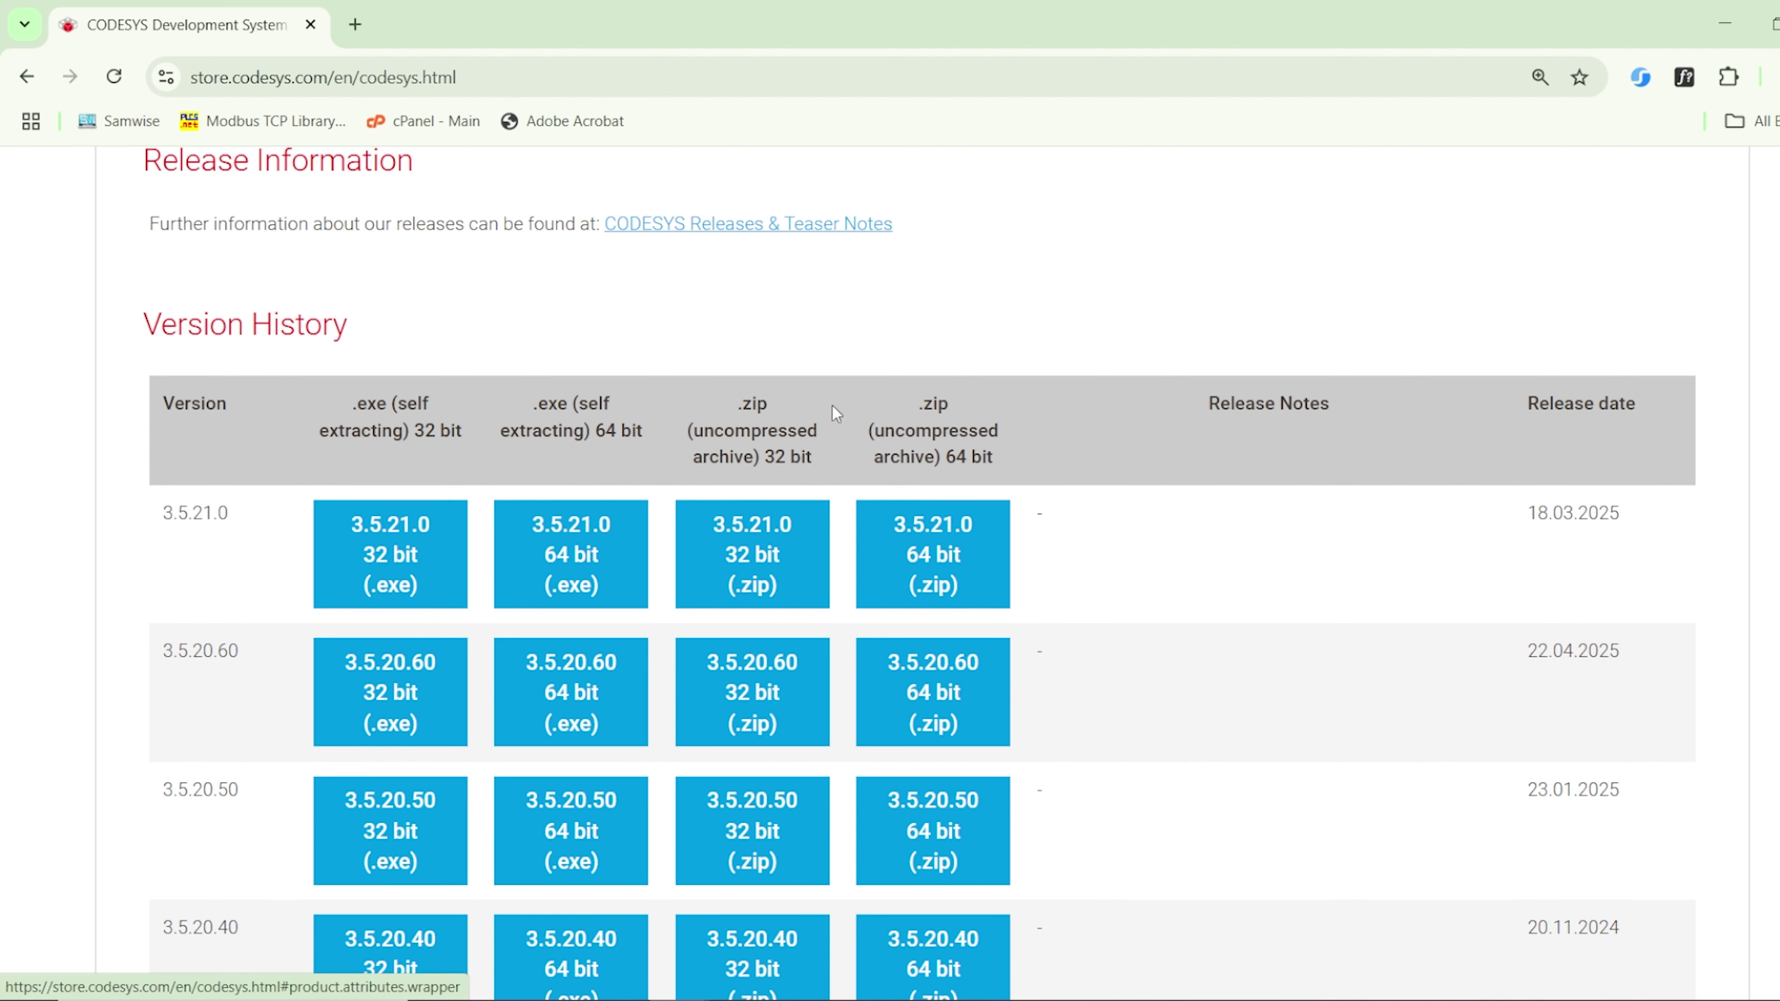
pyautogui.scroll(8, 783, 427)
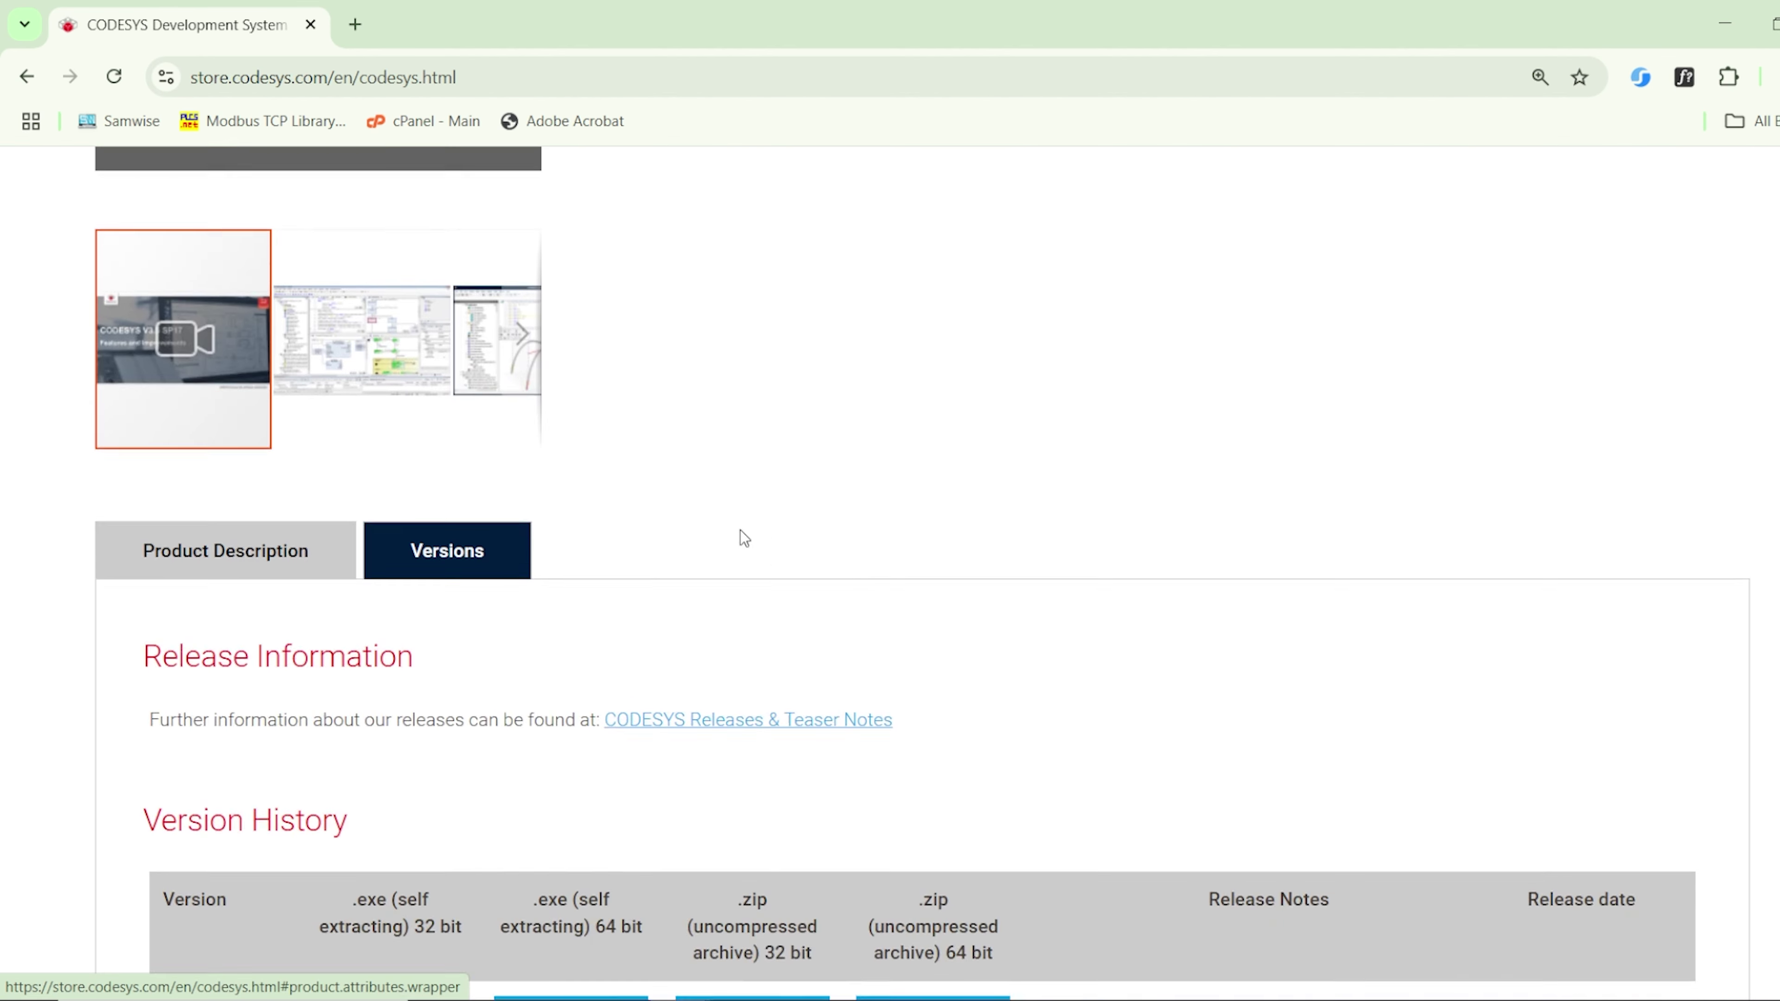
# - Return to the product's download options and recheck the current version number
pyautogui.click(271, 664)
pyautogui.scroll(10, 980, 506)
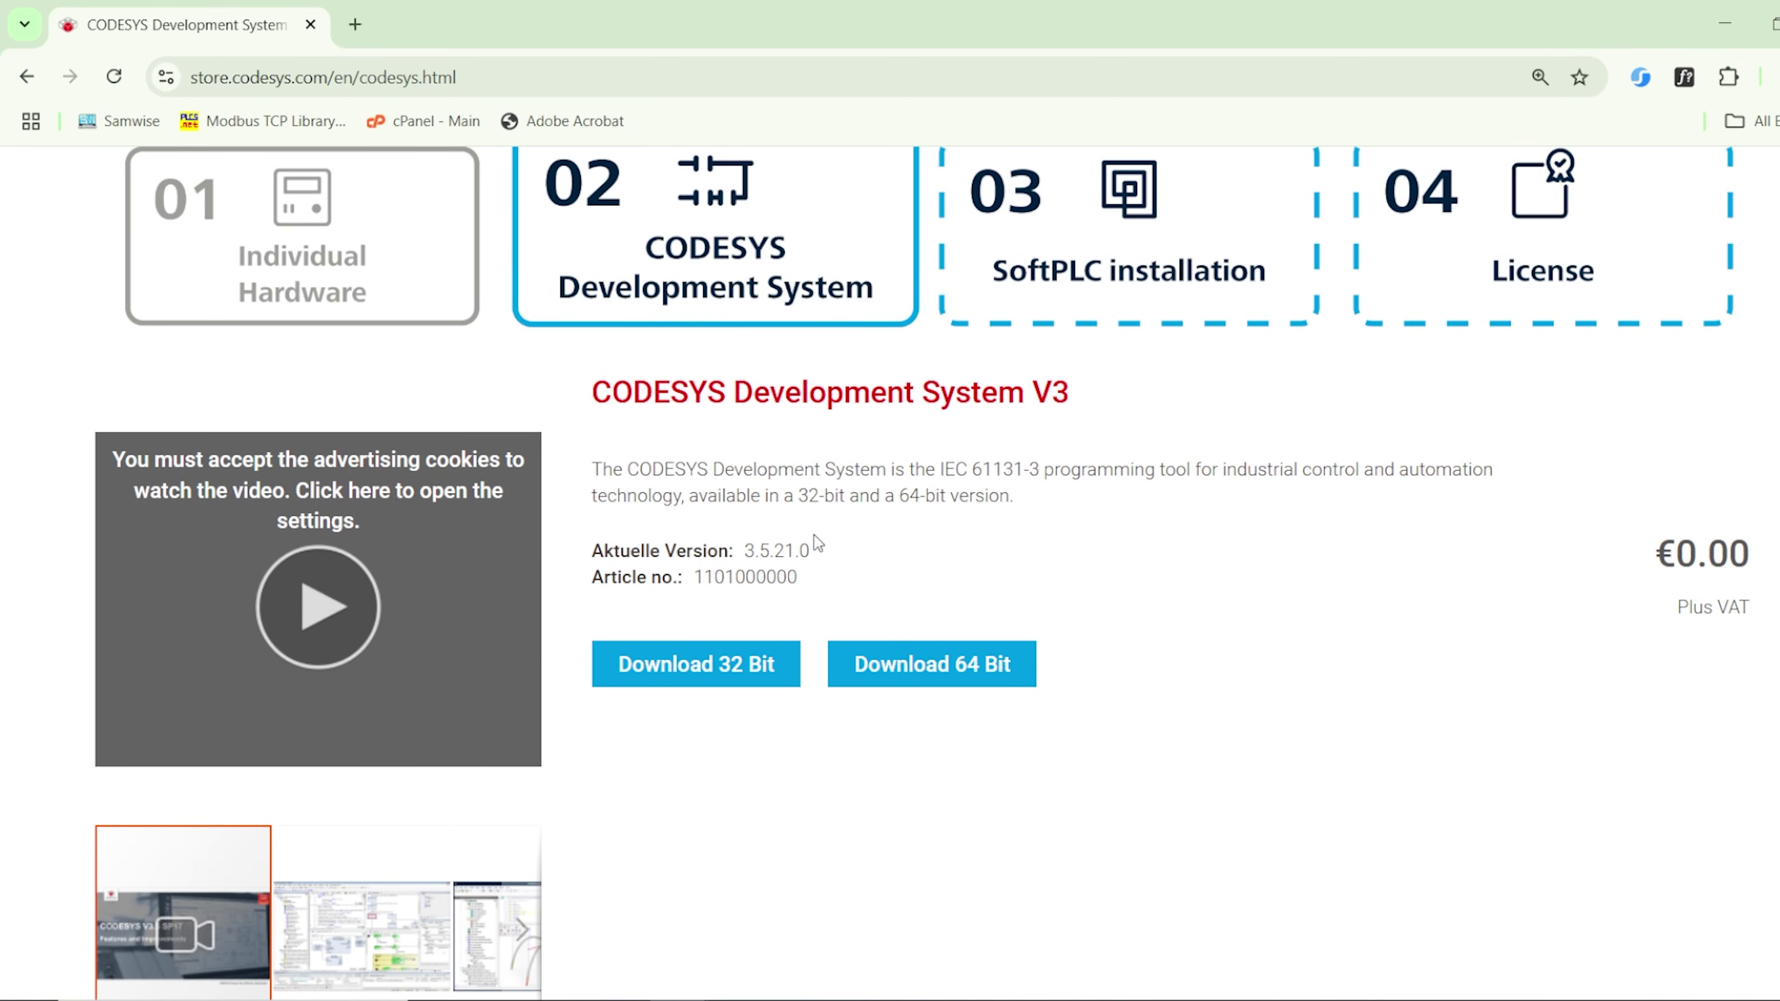
pyautogui.moveTo(746, 551); pyautogui.dragTo(869, 553)
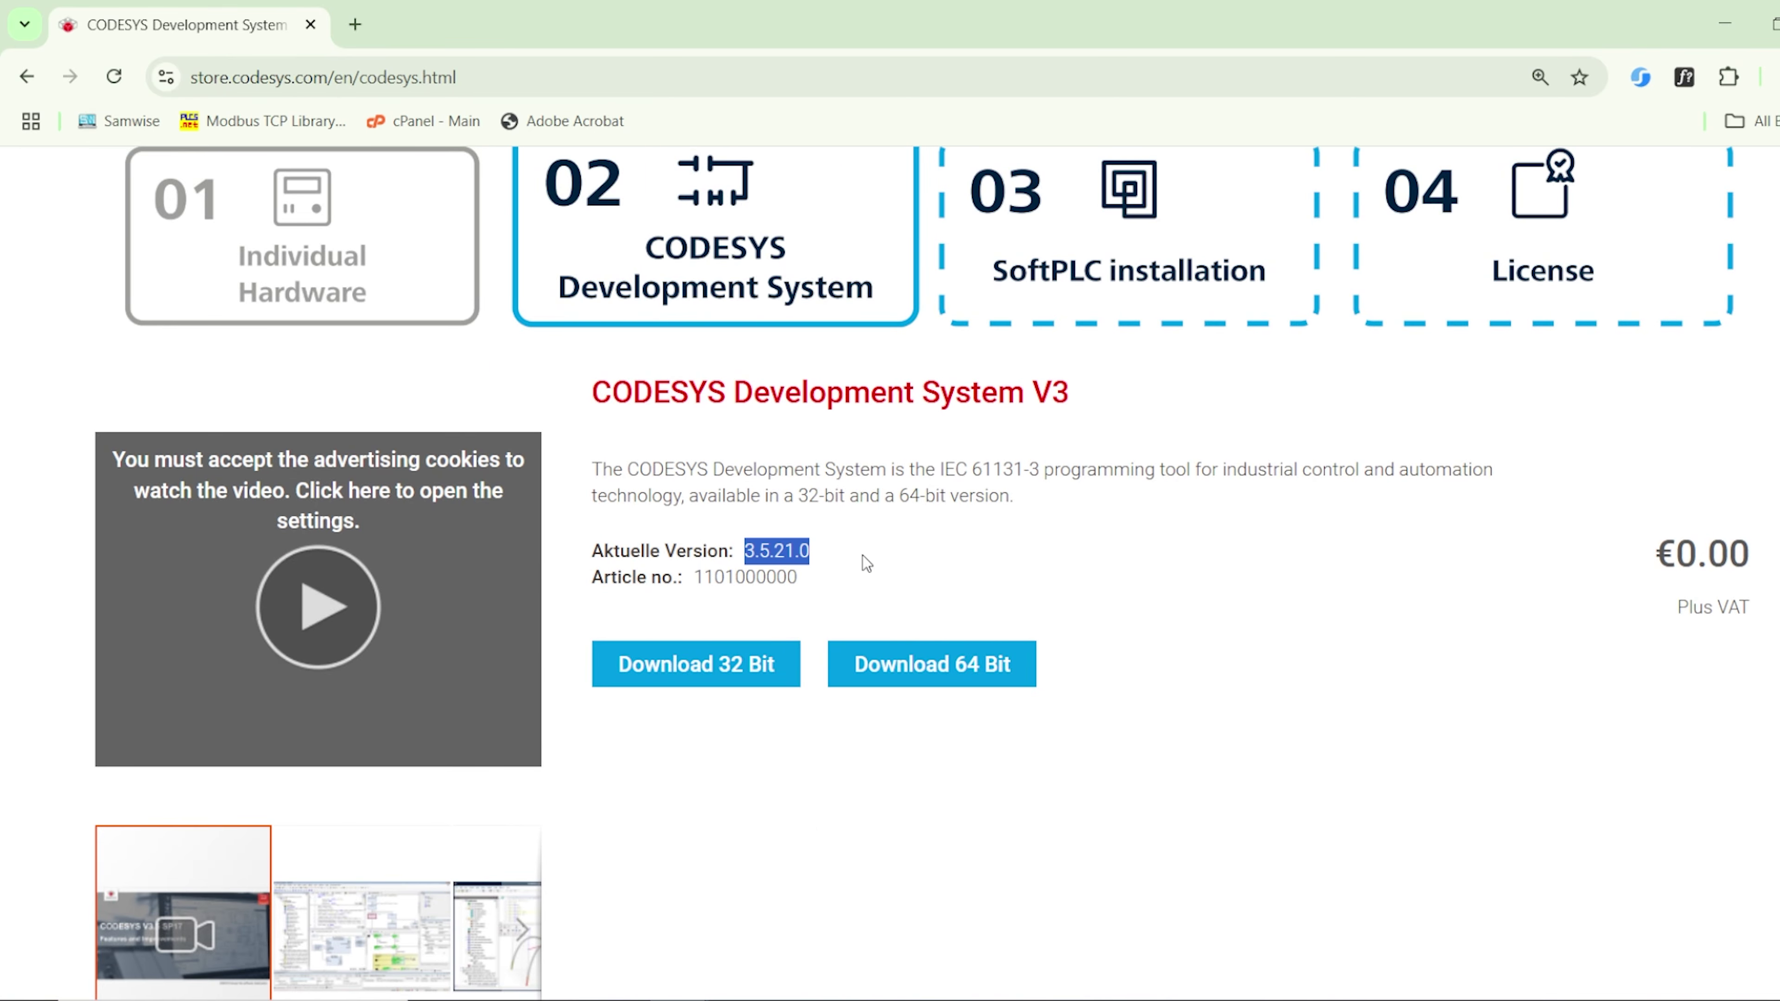
pyautogui.click(756, 551)
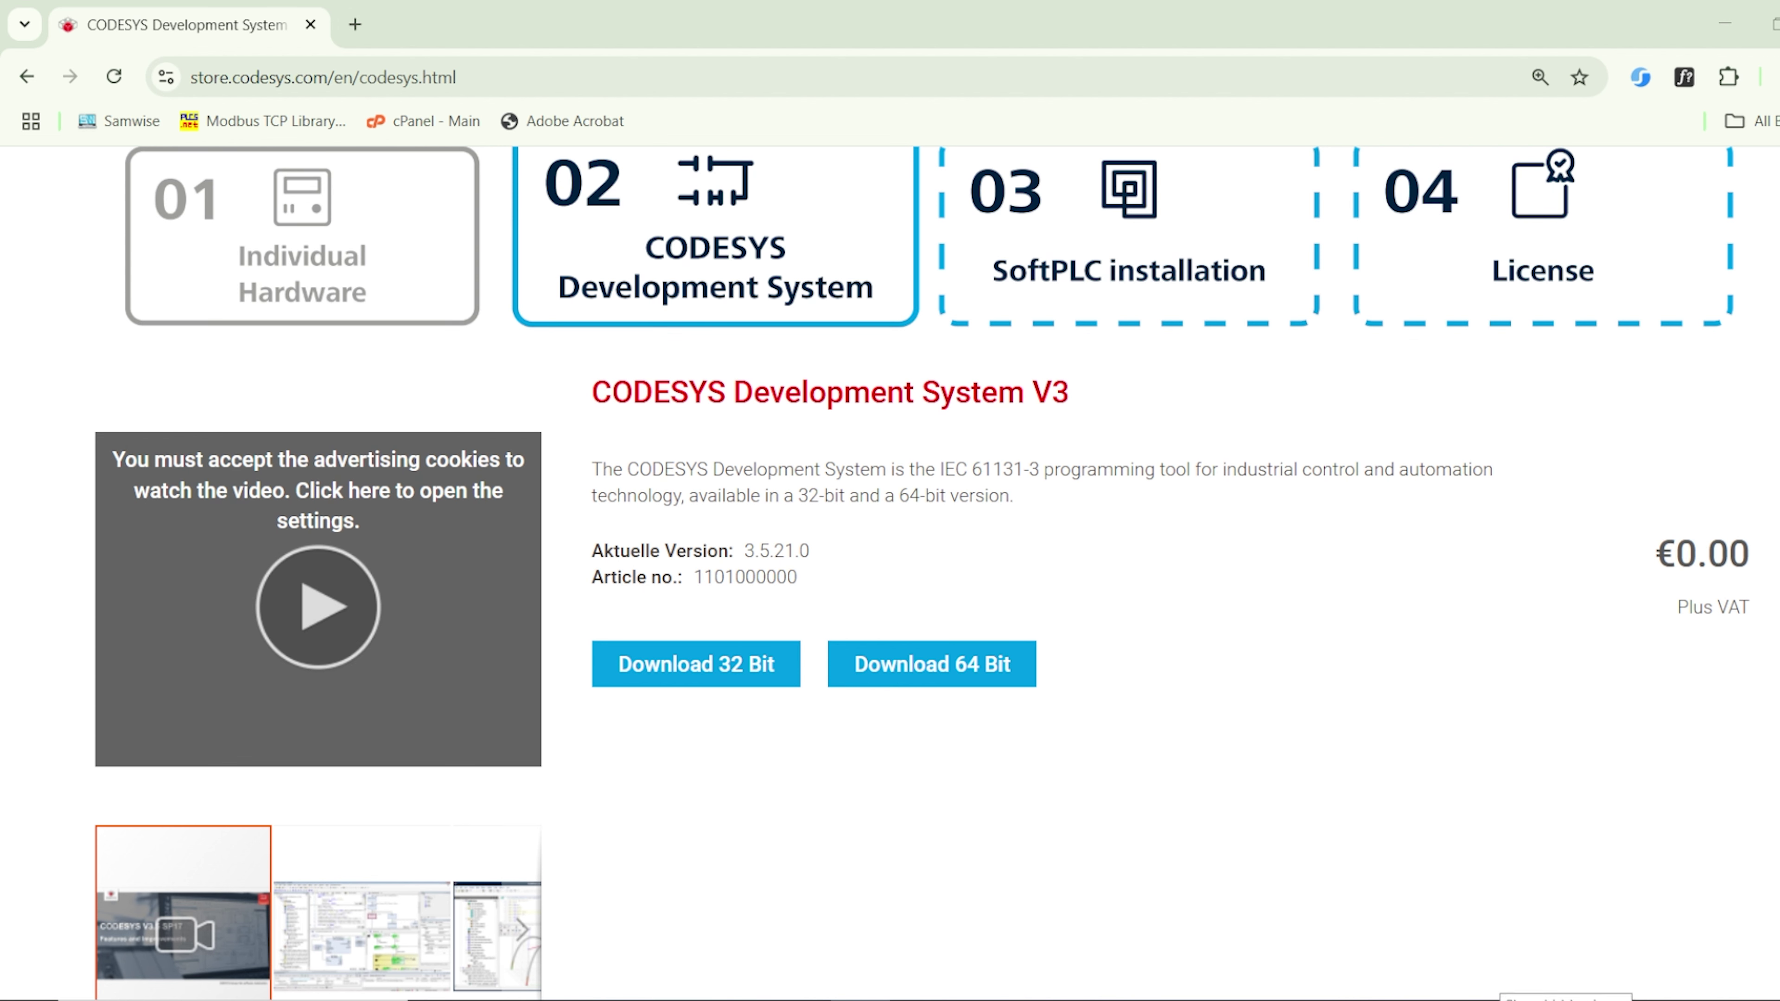
# - Examine the hidden system tray icons for programs running in the background
pyautogui.click(1505, 1000)
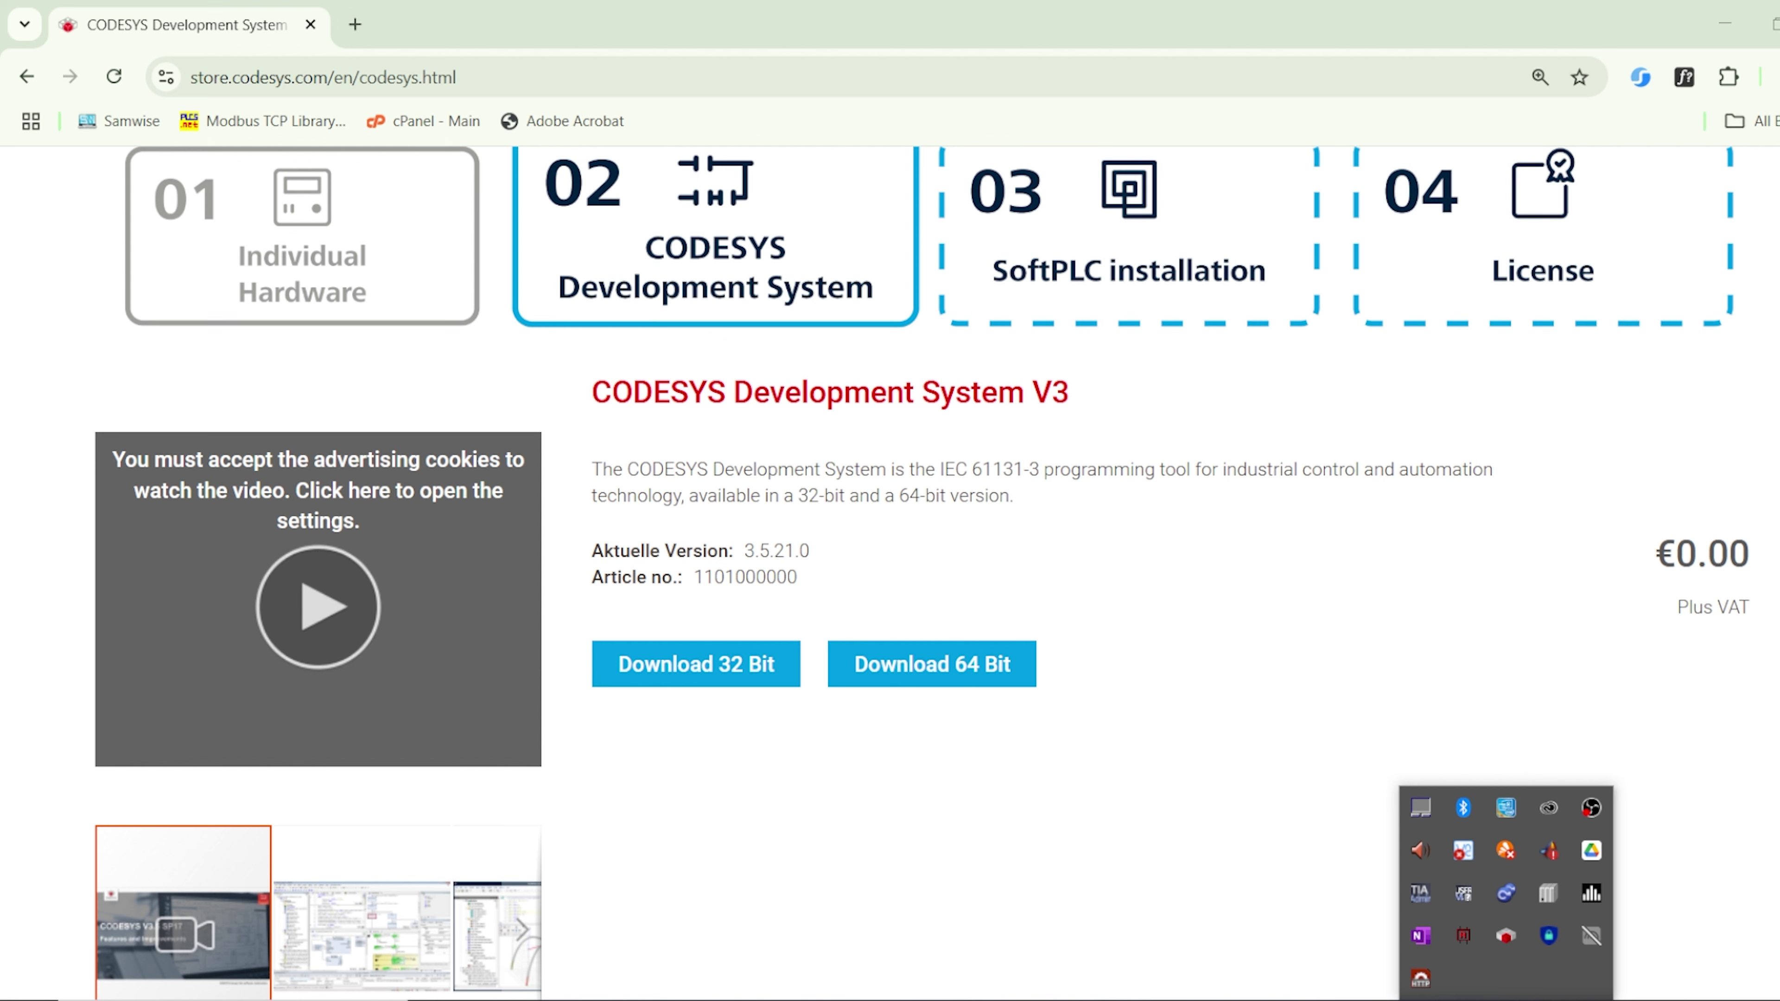
pyautogui.press('Escape')
pyautogui.click(1507, 1000)
# - Search the installed apps for "code" and launch CODESYS V3.5 SP20 Patch 5
pyautogui.press('super')
pyautogui.write('code')
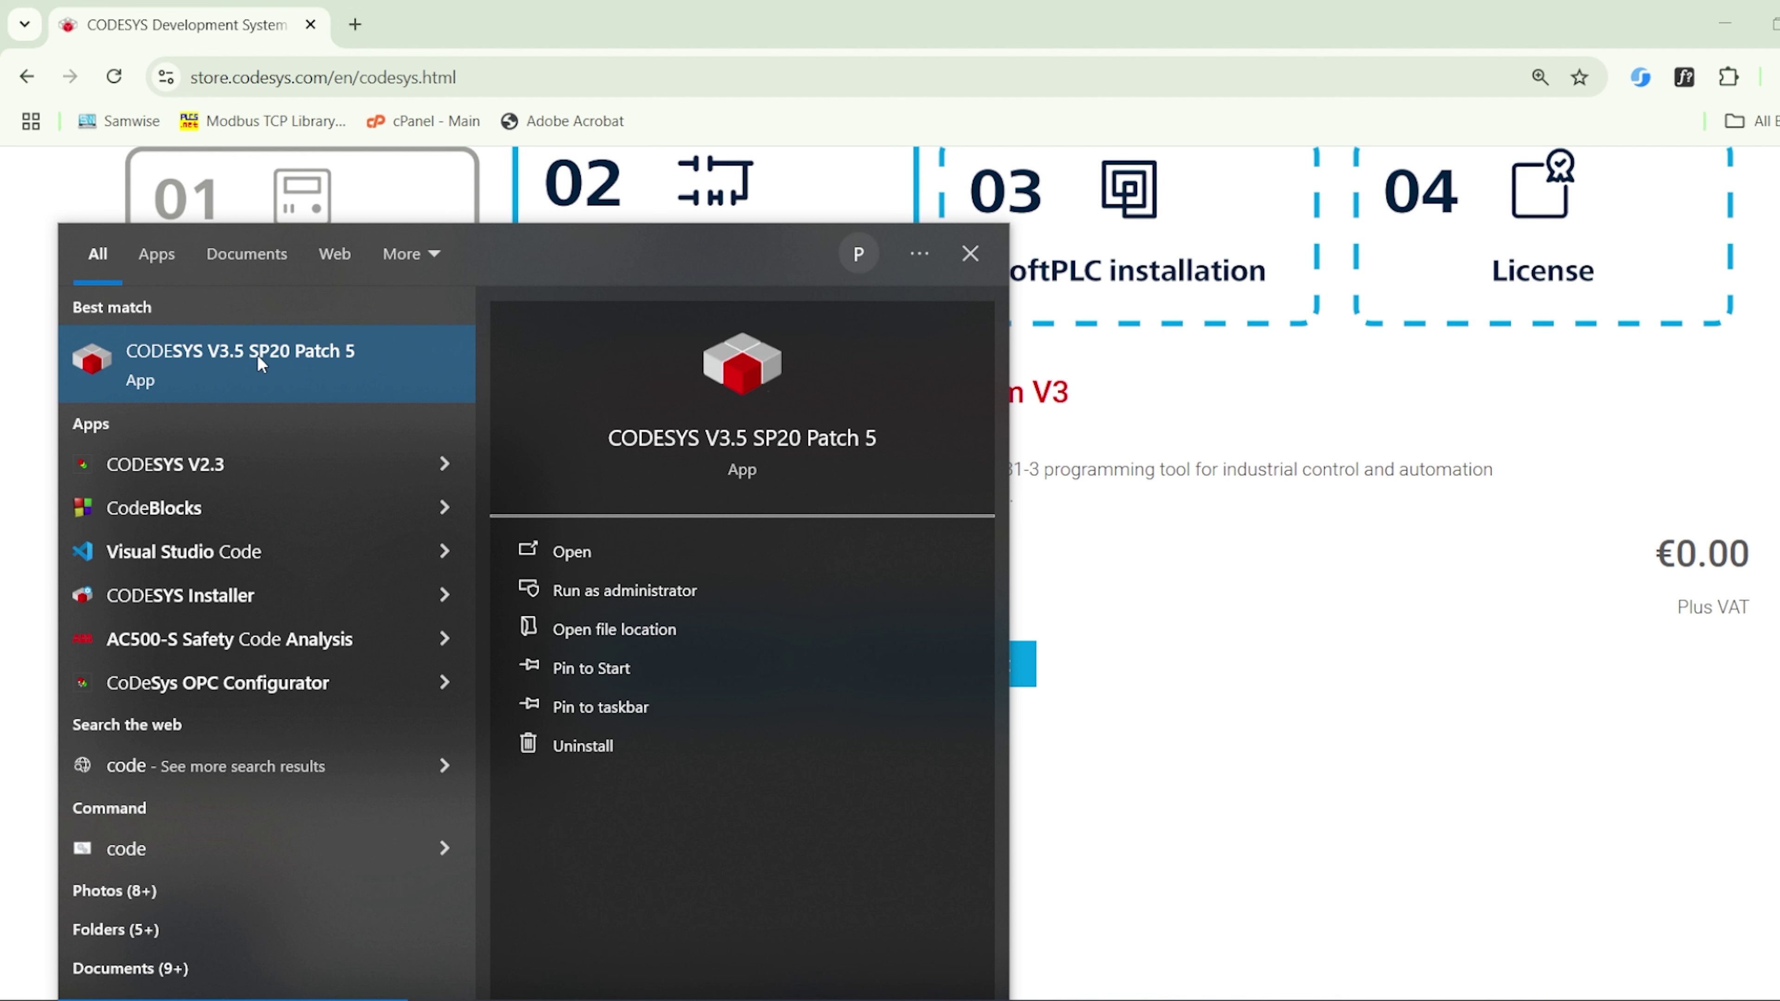
pyautogui.click(355, 362)
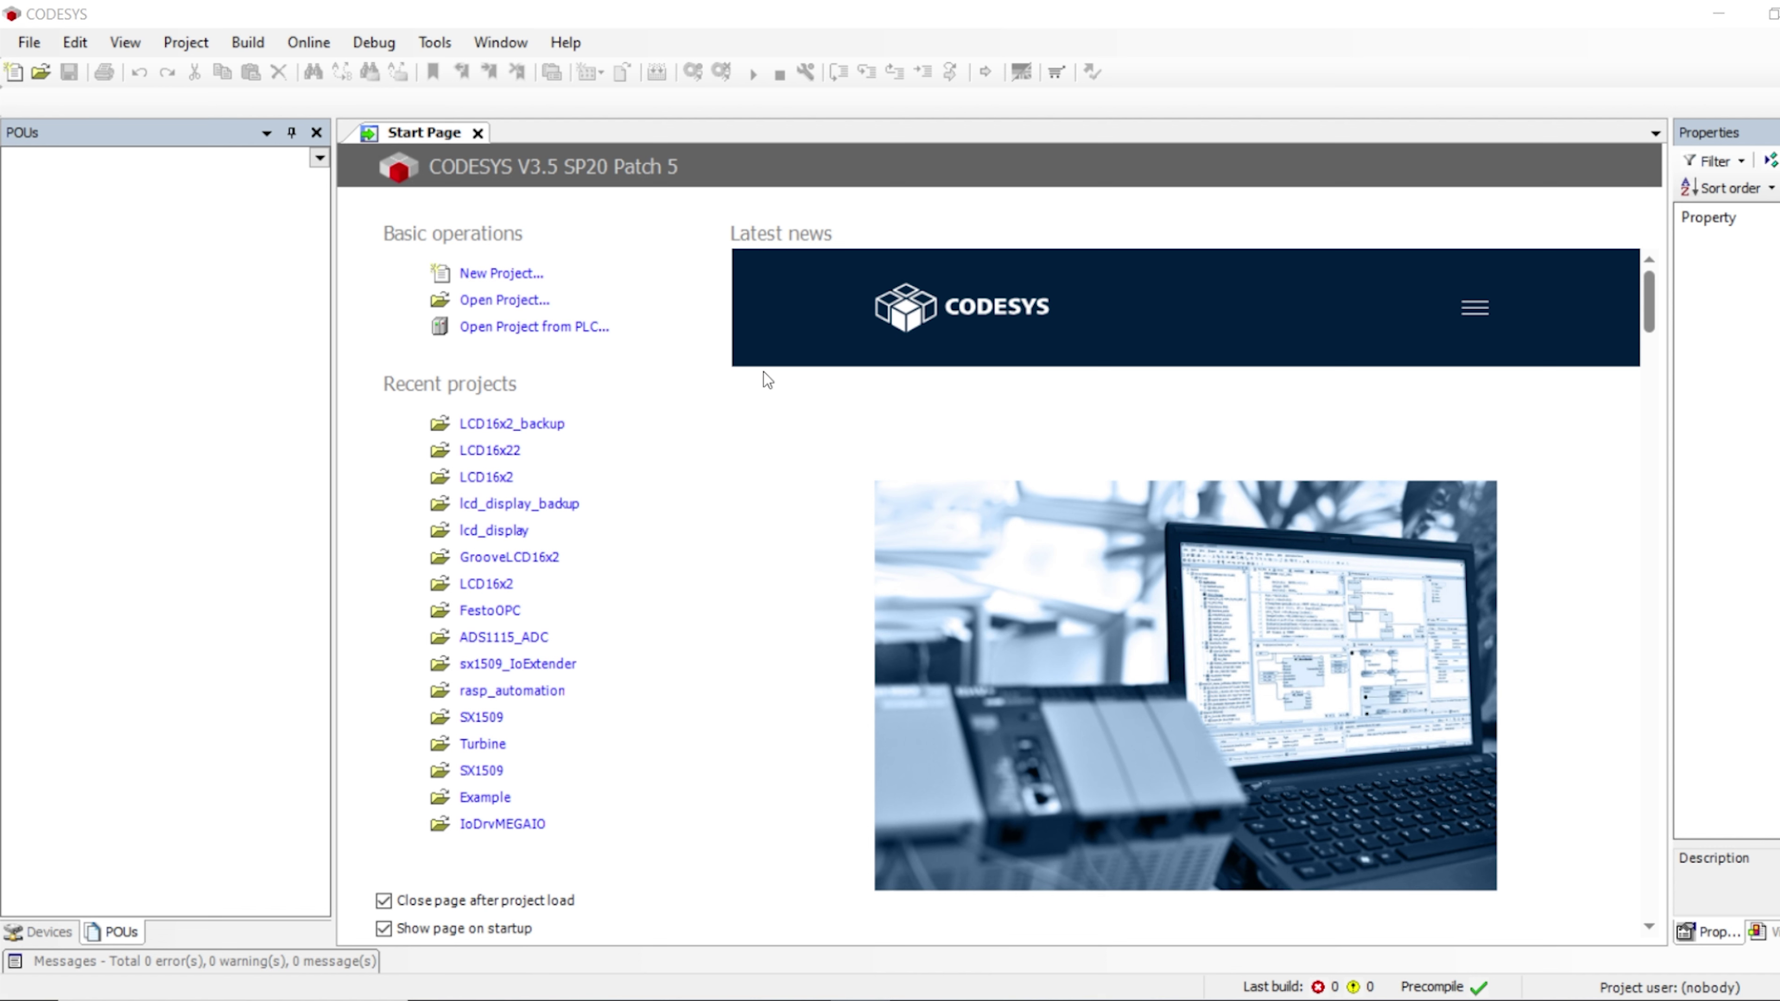
# - Create a new project named TetsSoftPLC from the Standard project template in D:\codesys\LCD
pyautogui.click(510, 275)
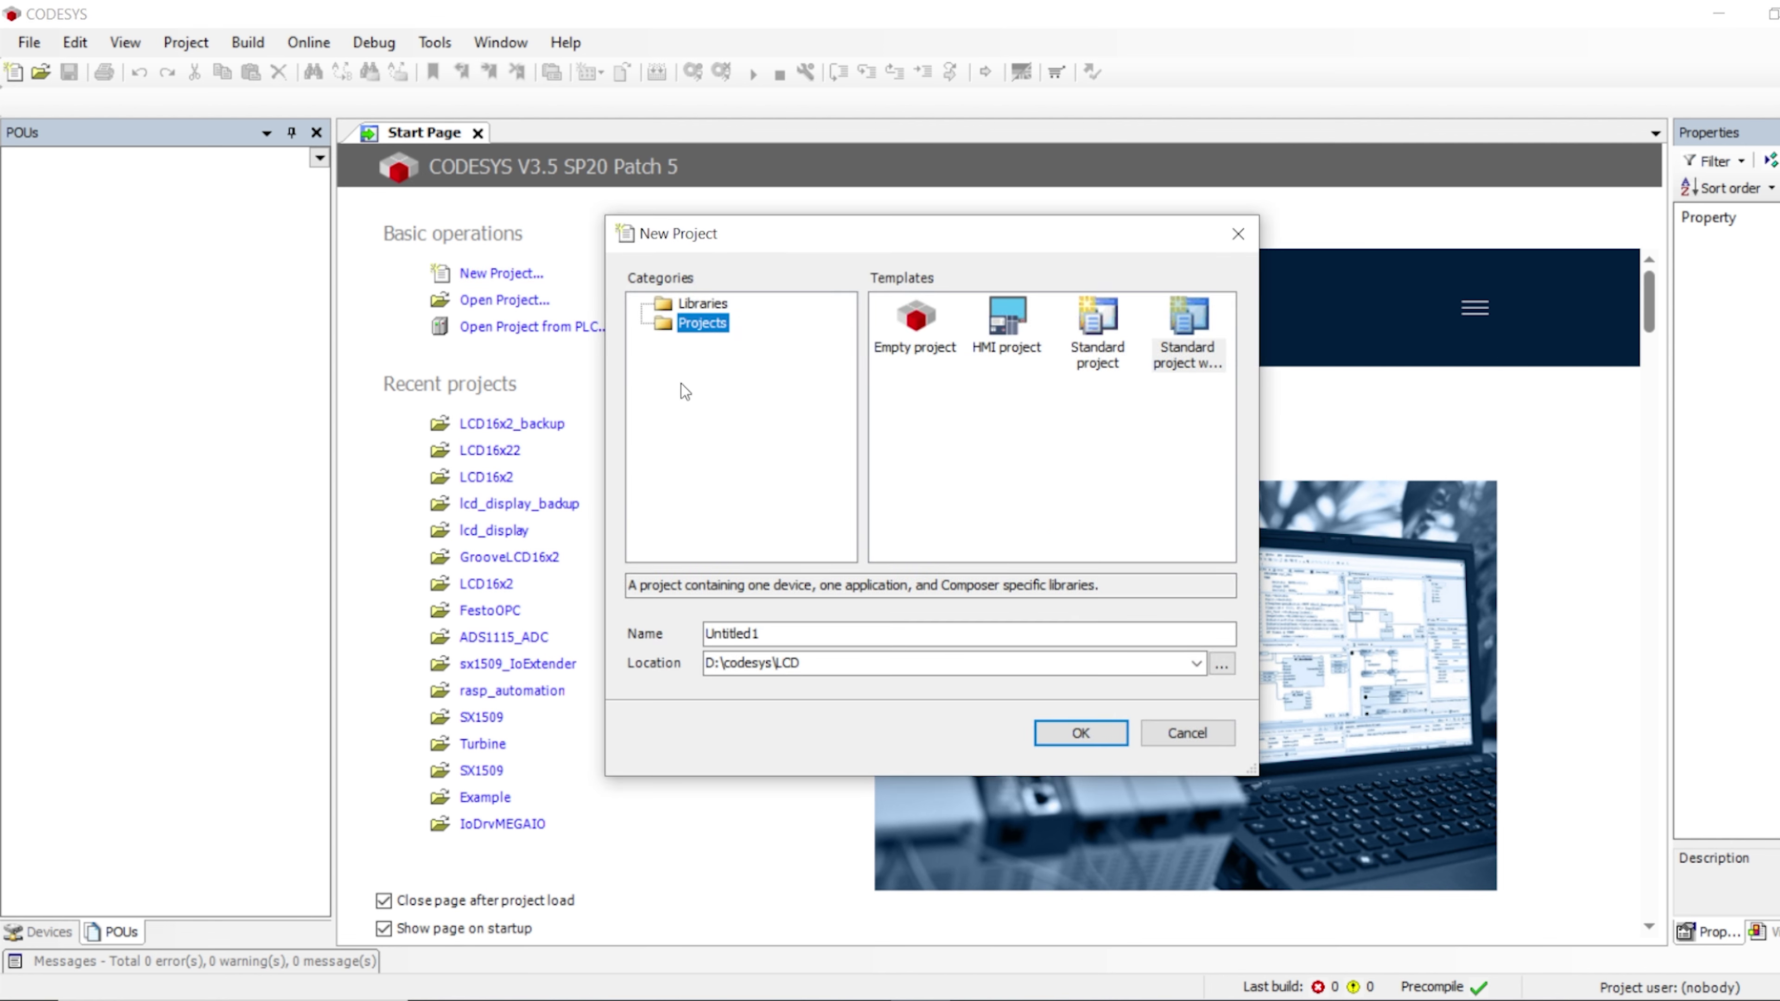
pyautogui.click(1104, 338)
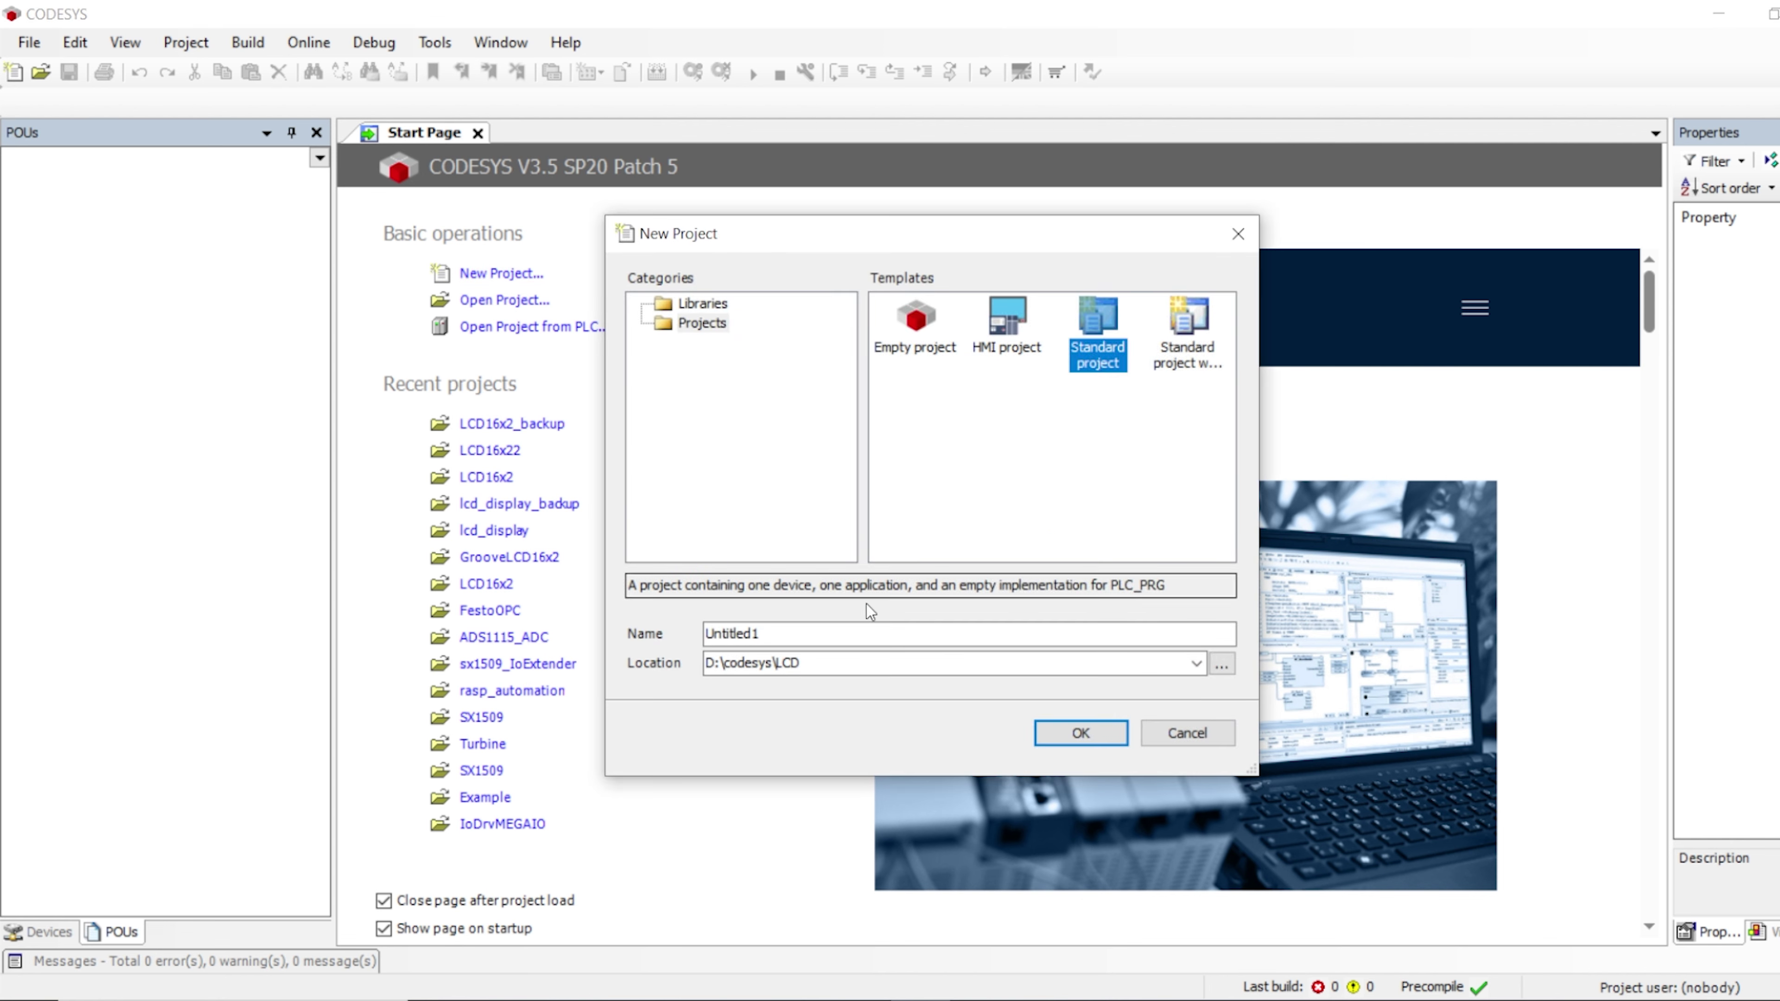
pyautogui.moveTo(869, 633); pyautogui.dragTo(623, 663)
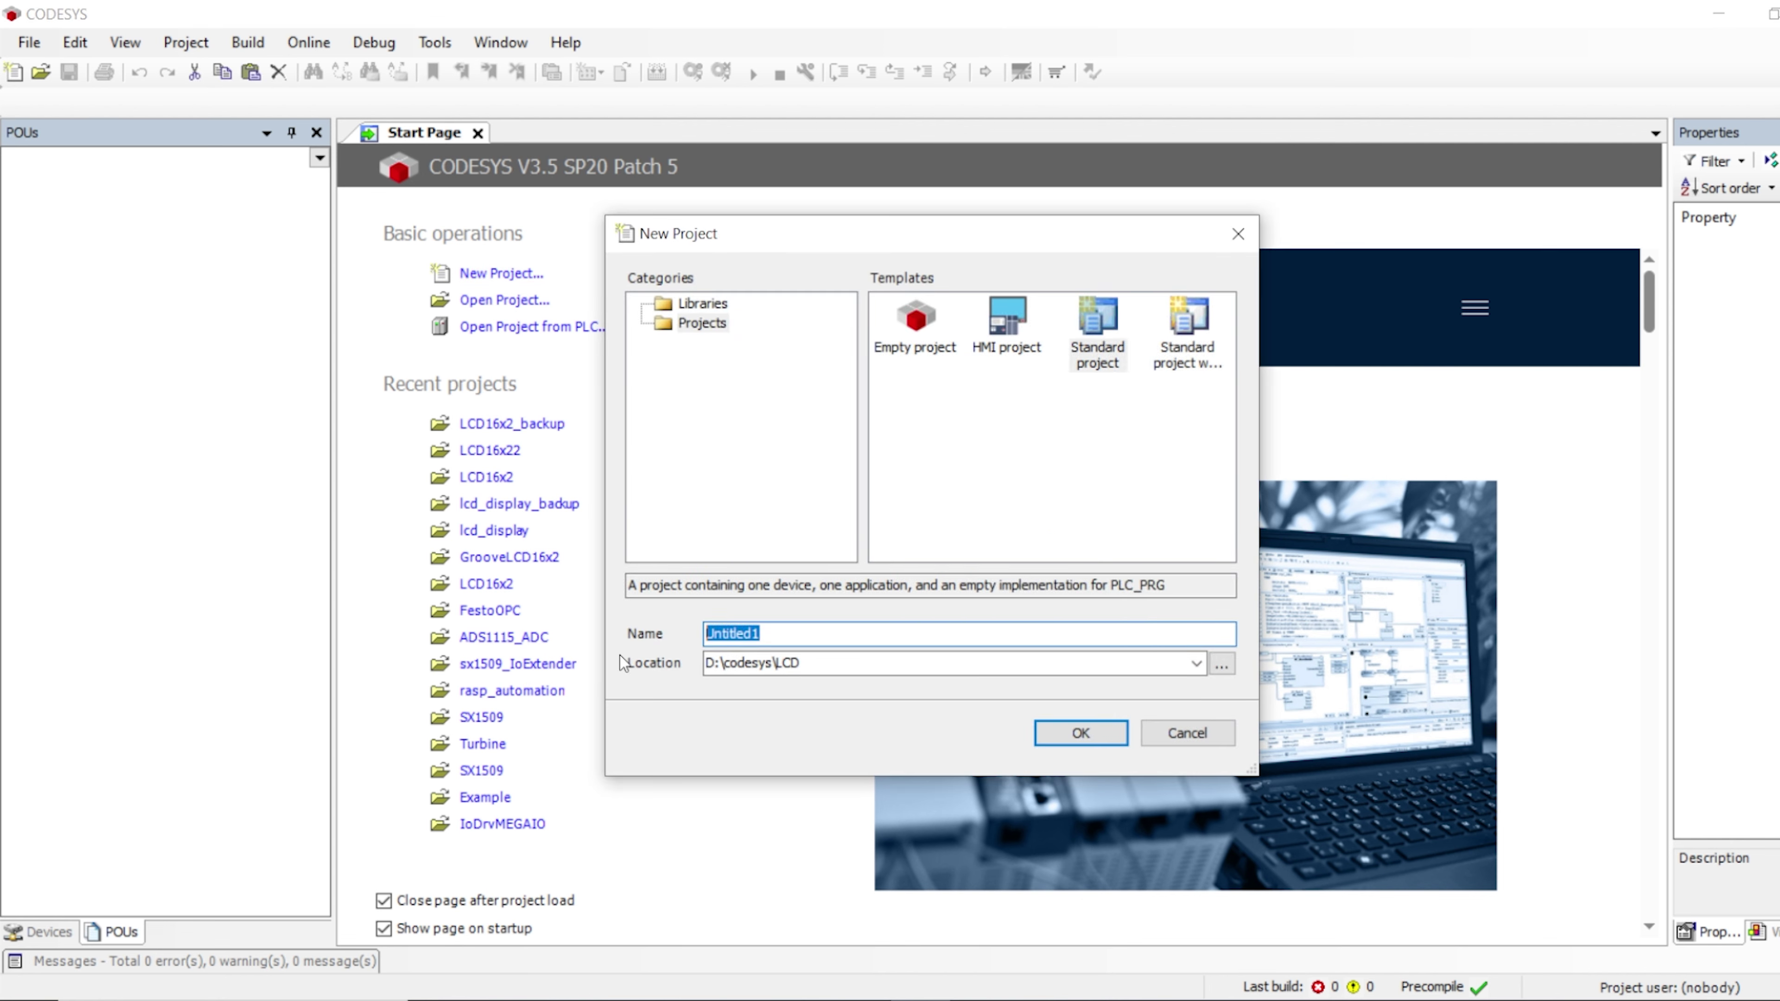
pyautogui.write('Tets')
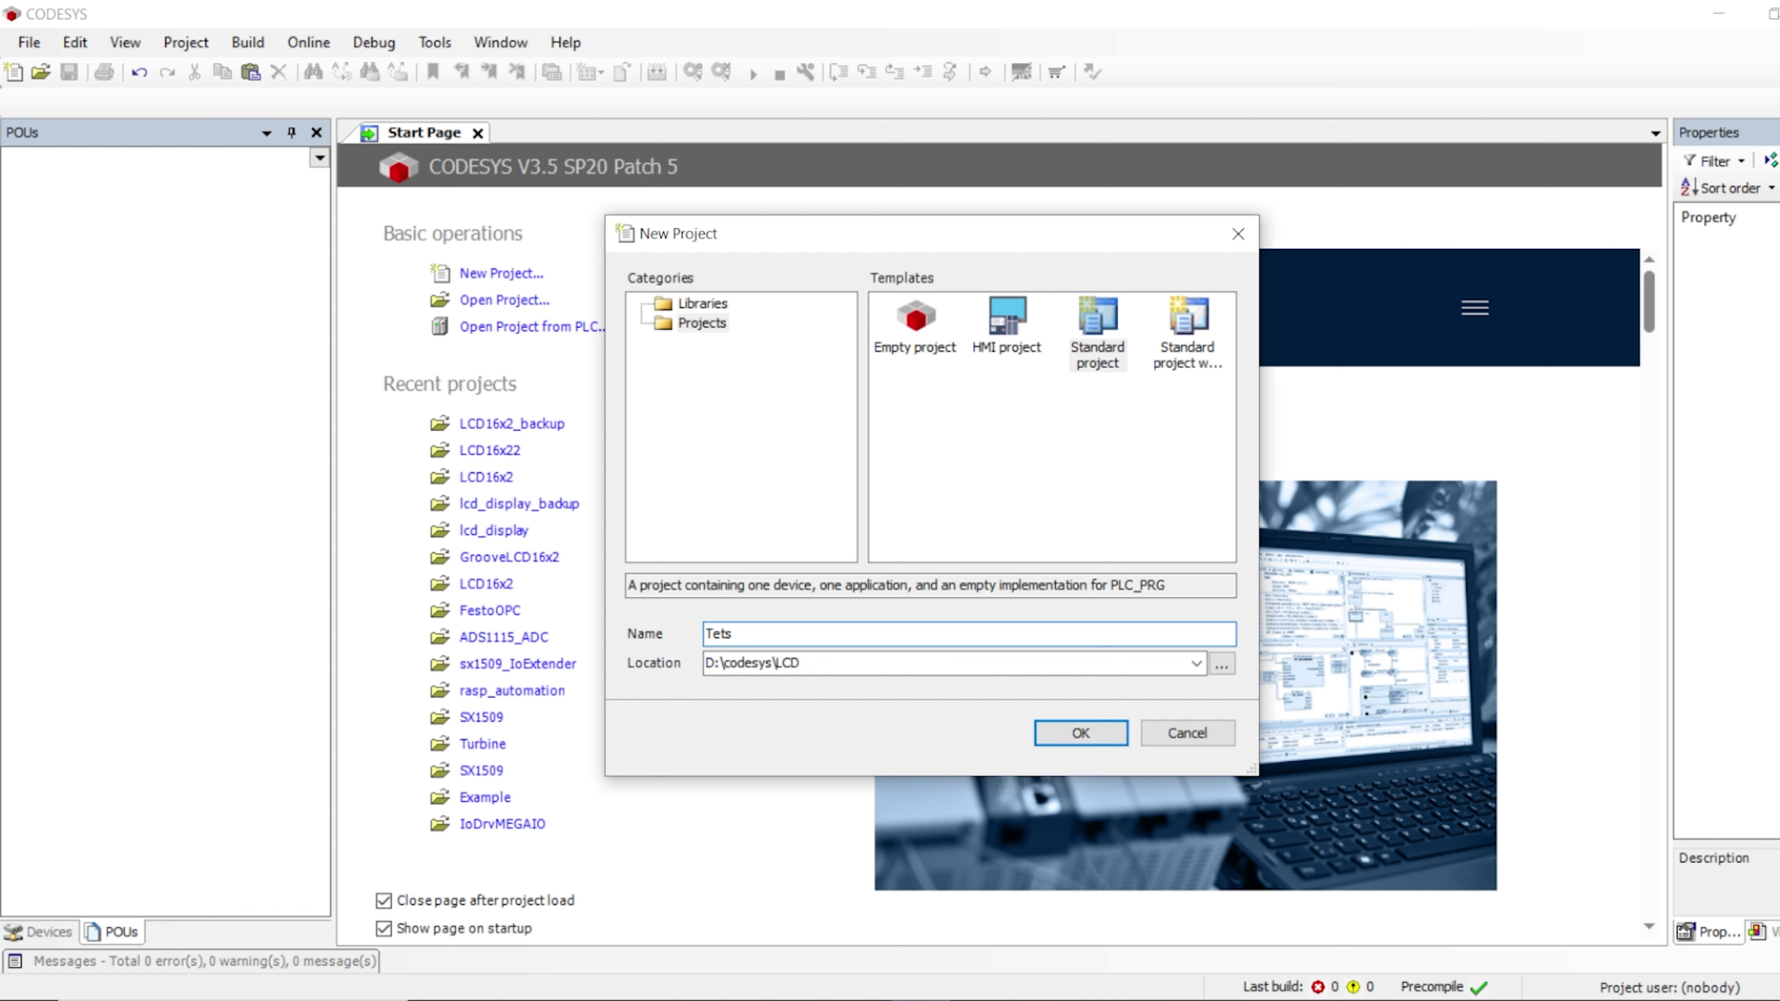
pyautogui.write('SoftPLC')
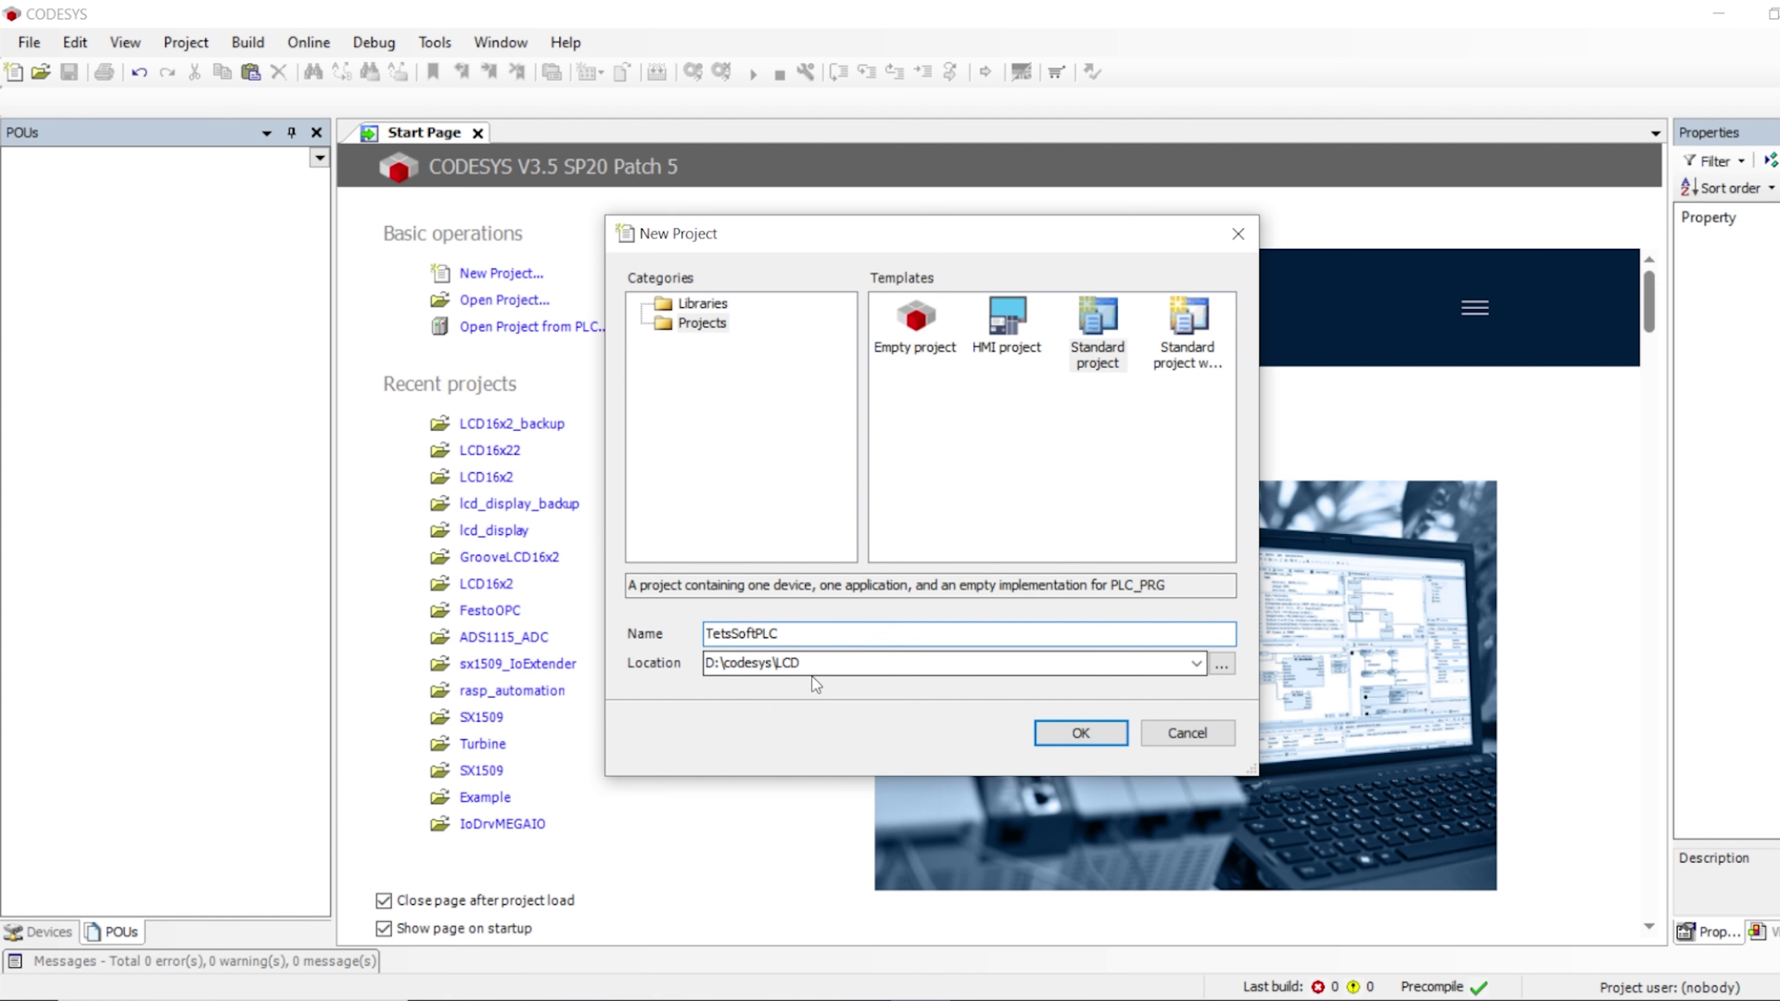
pyautogui.click(1079, 733)
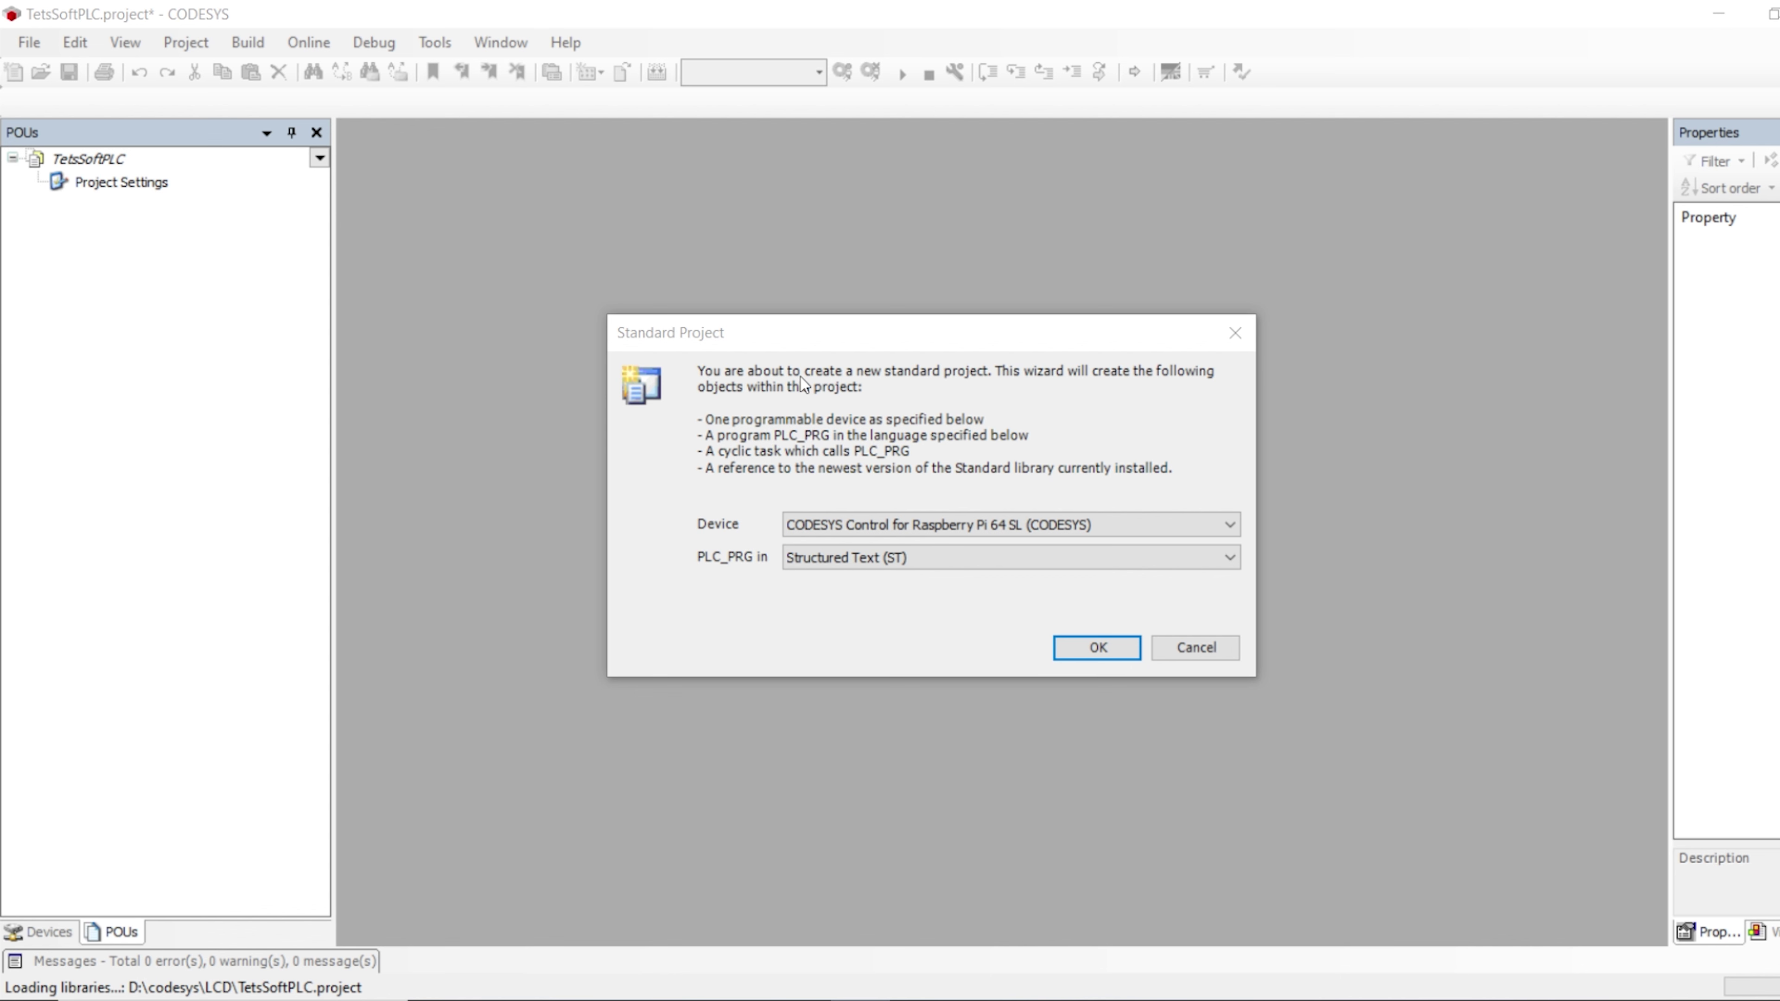
# - Set the standard project's device to CODESYS Control Win V3 with PLC_PRG in Structured Text (ST), and generate the project
pyautogui.click(906, 522)
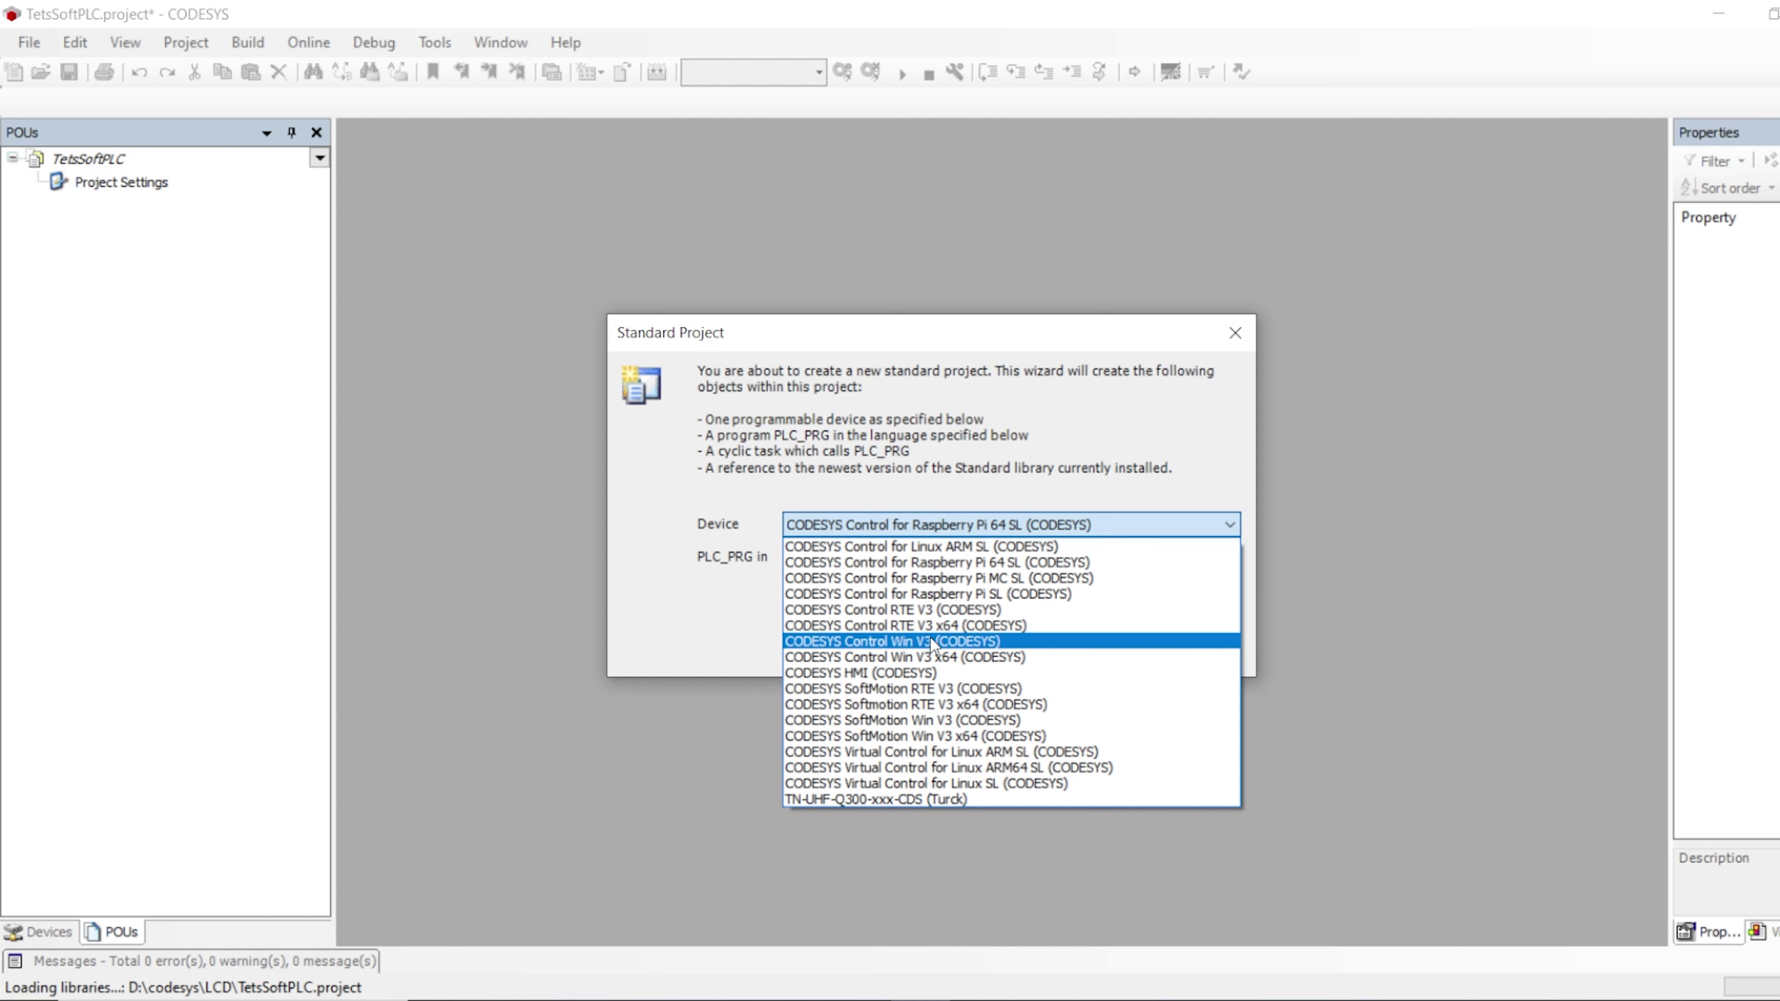
pyautogui.click(961, 648)
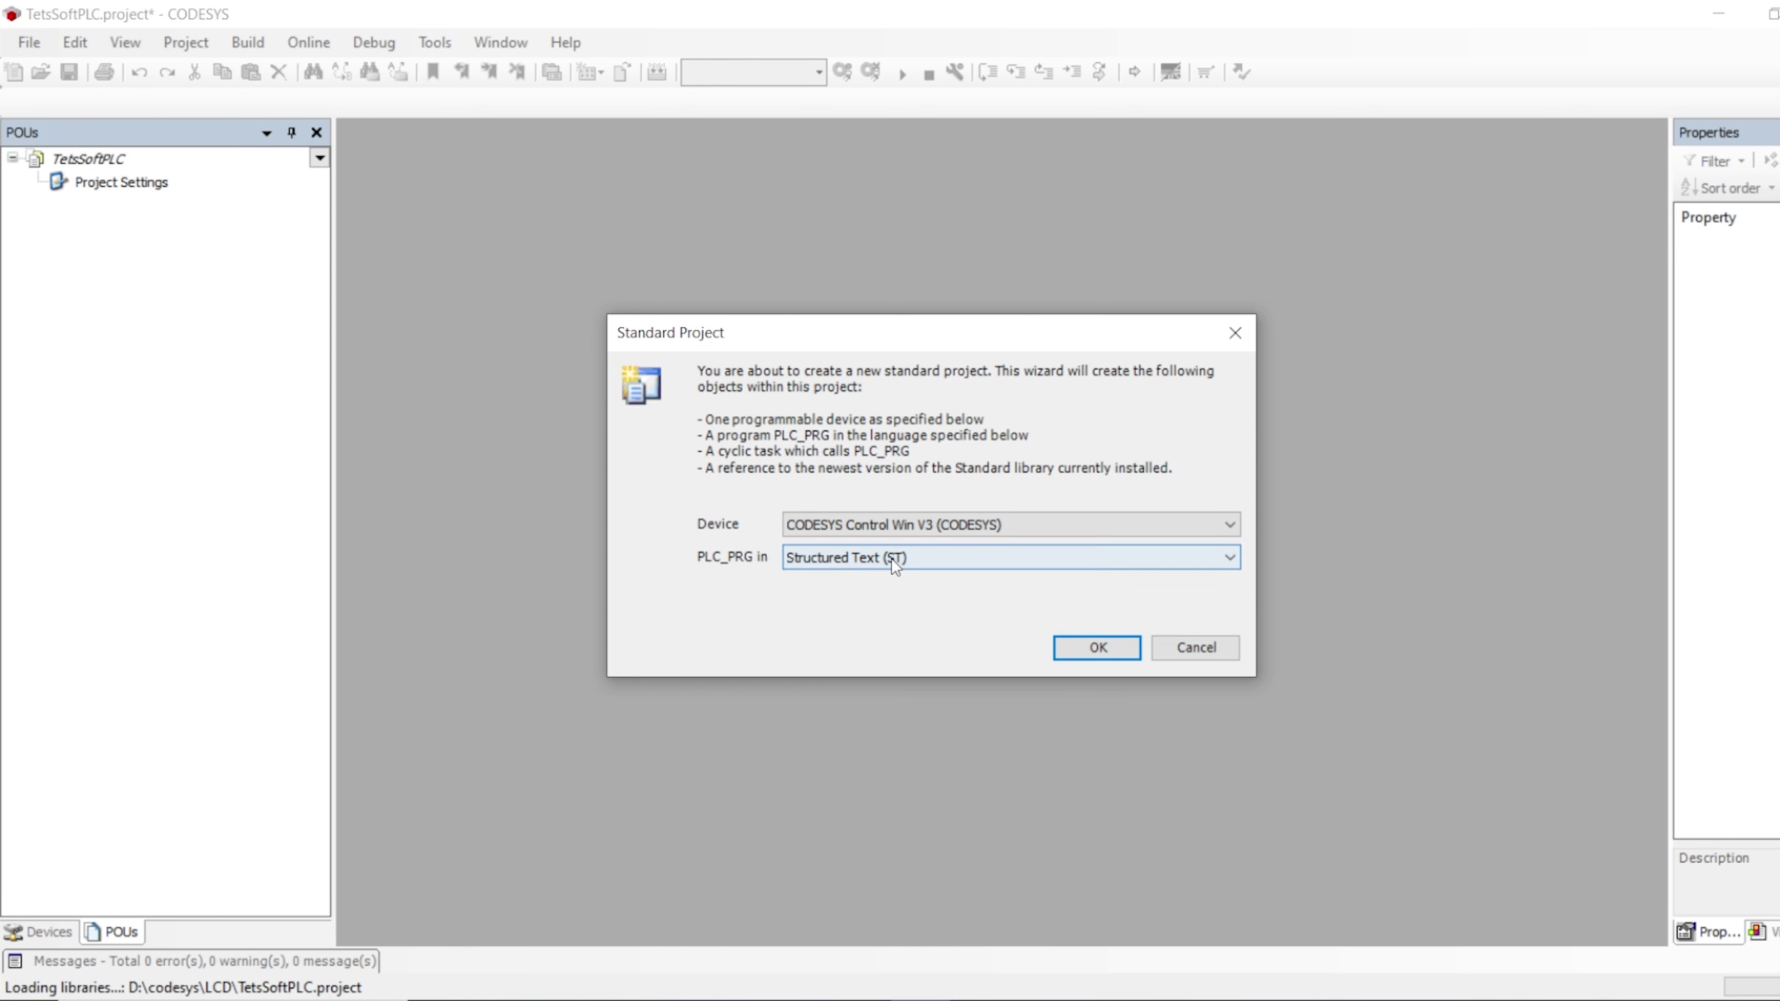
pyautogui.click(1110, 656)
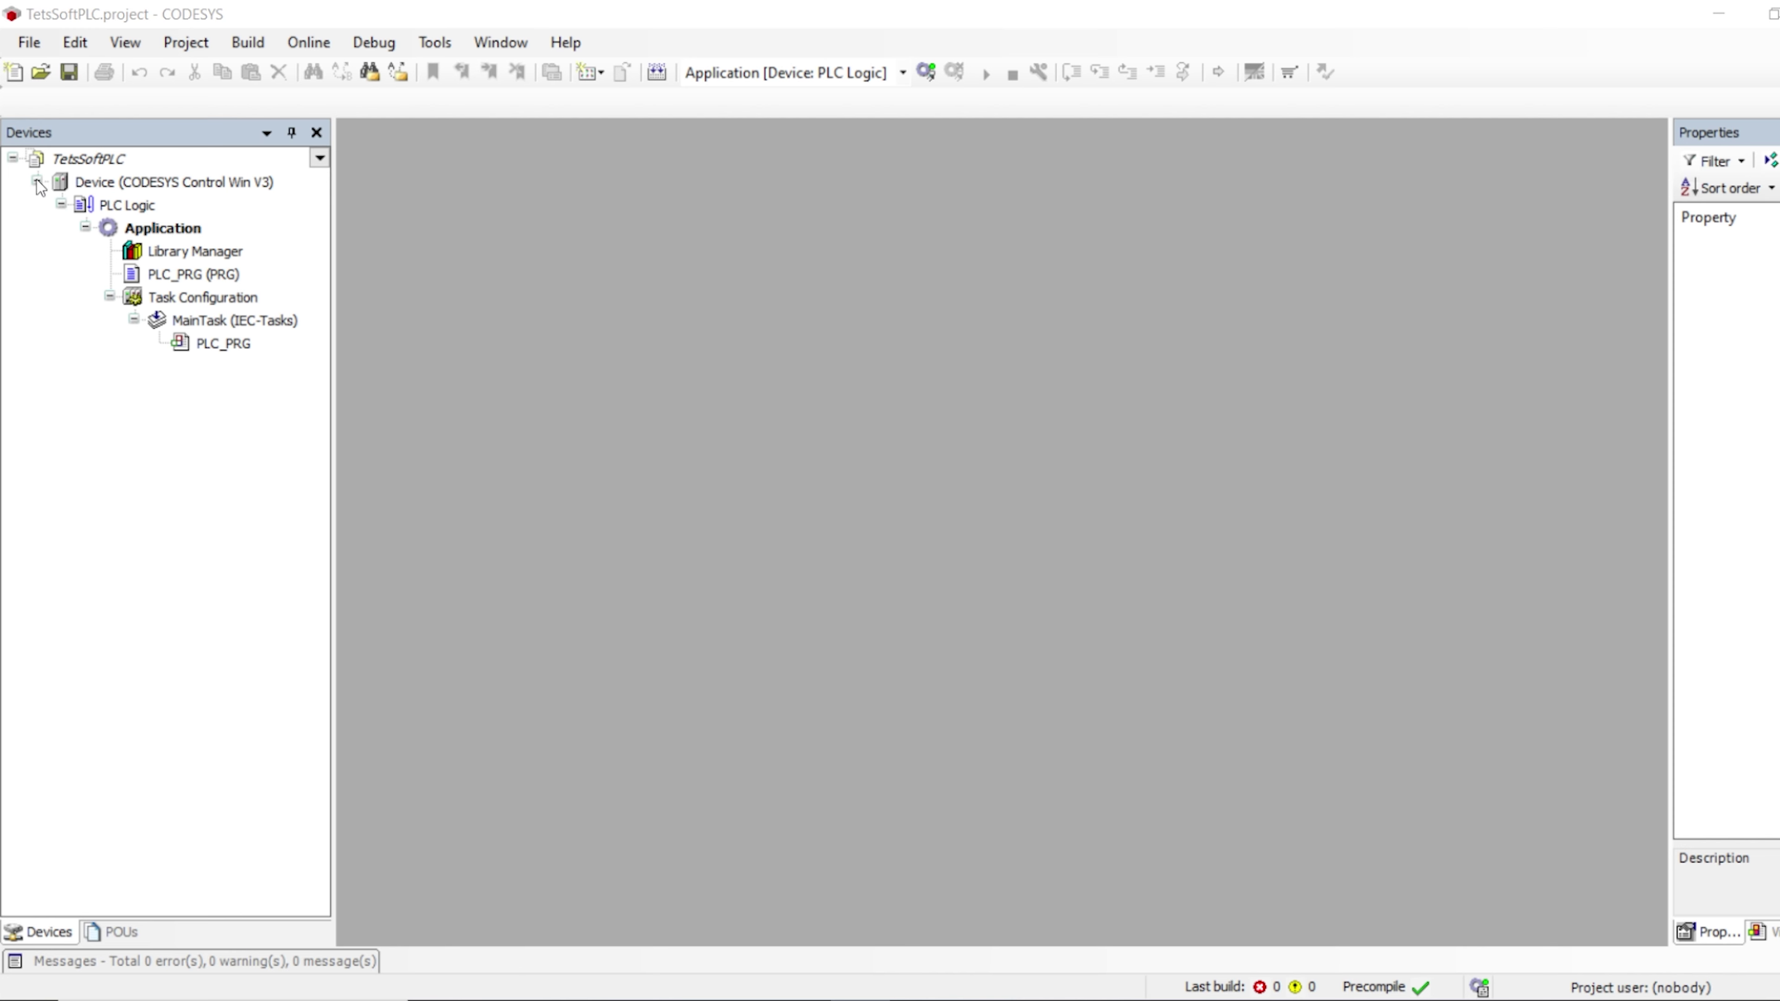
# - Examine the project's device tree from the root and Device through PLC Logic, Application, Library Manager and PLC_PRG to the task's program call
pyautogui.click(98, 166)
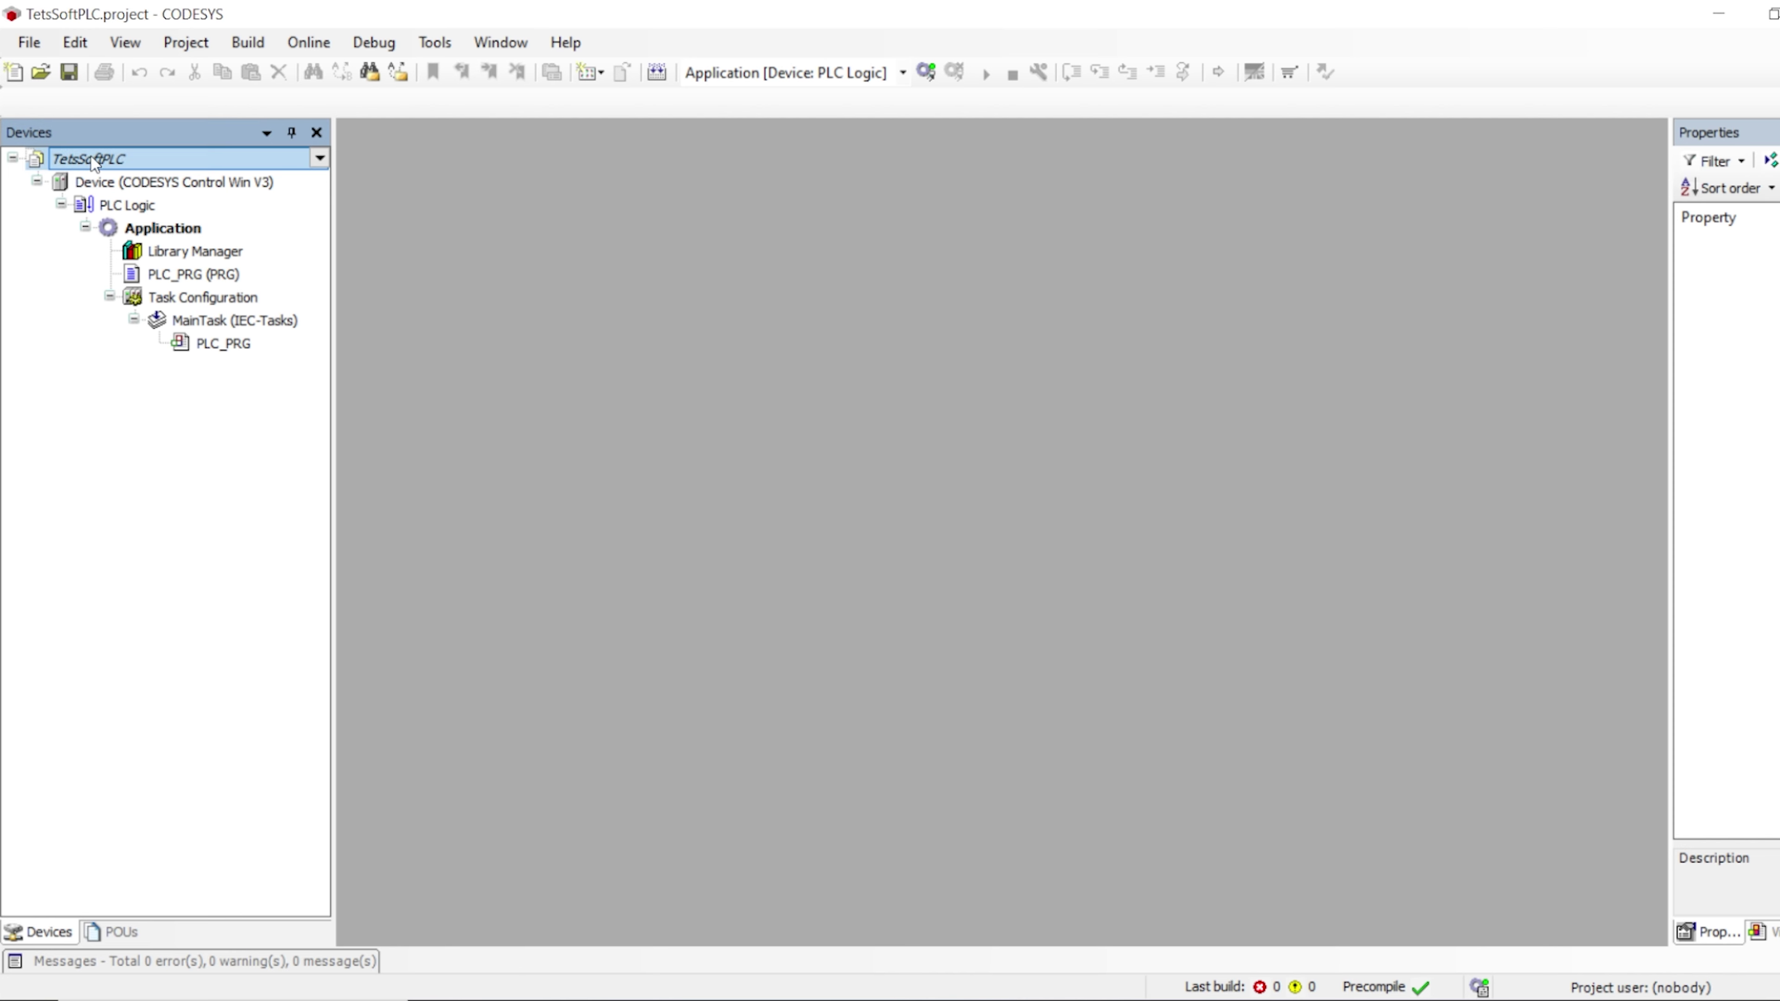
pyautogui.click(94, 180)
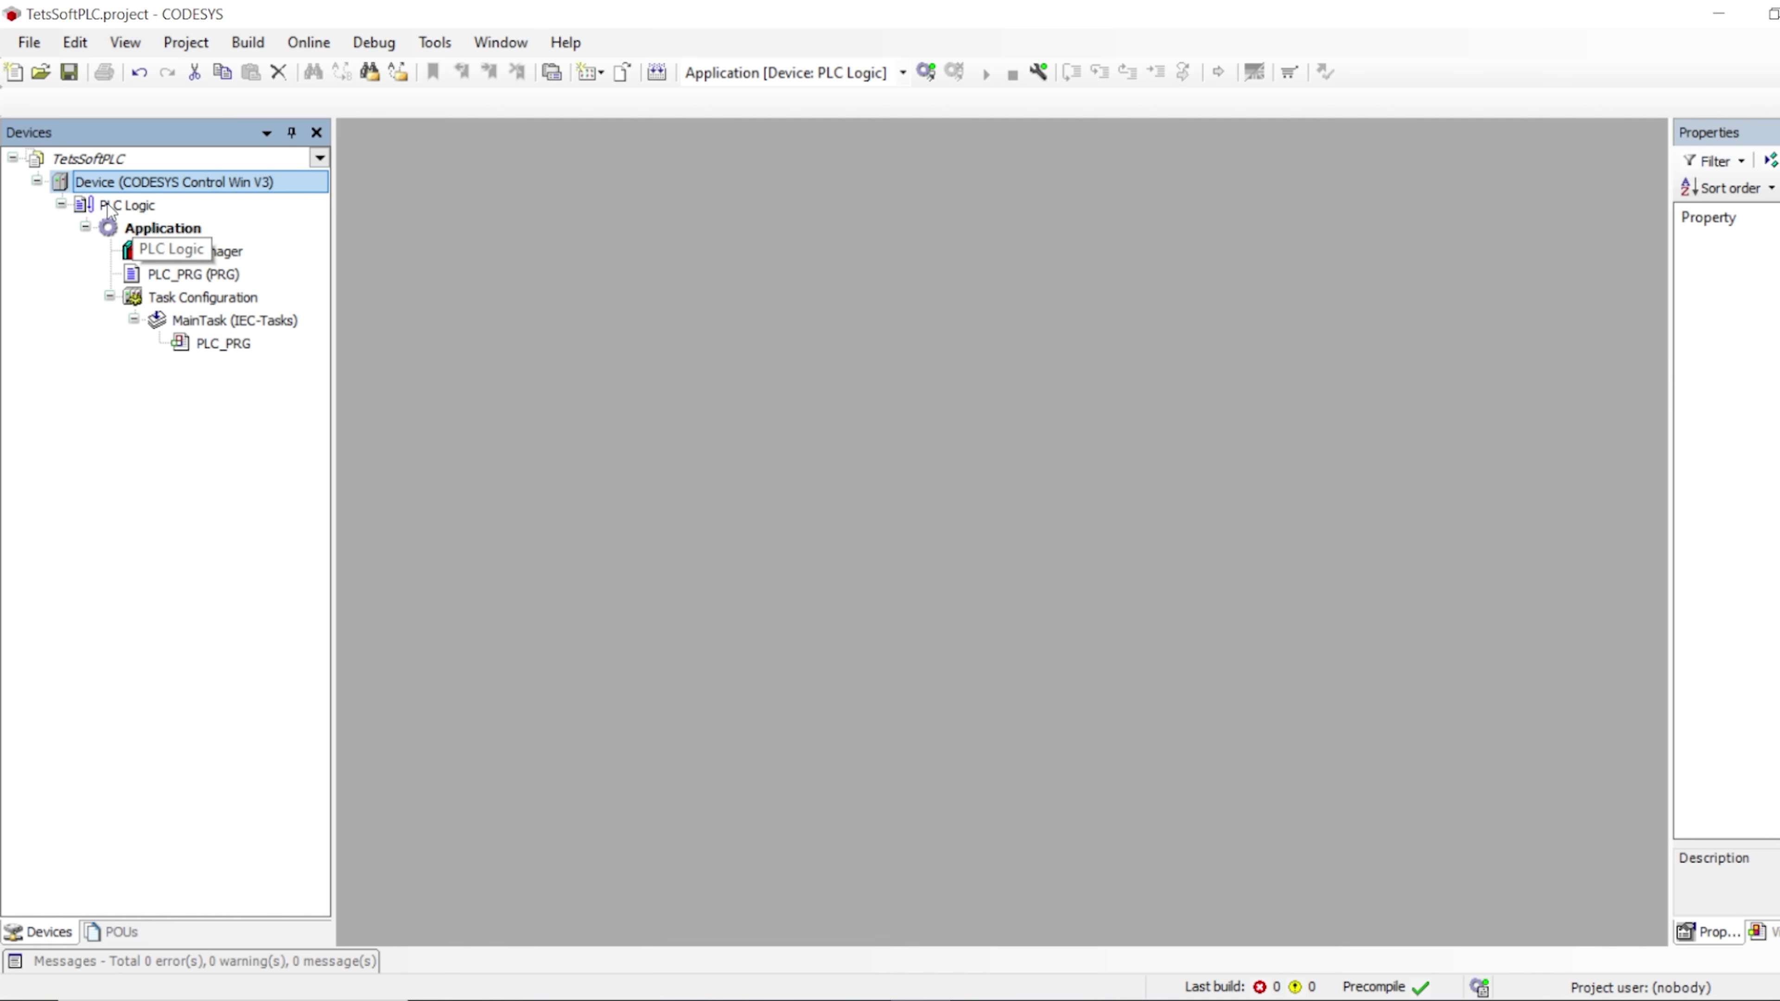
pyautogui.click(131, 206)
pyautogui.click(156, 229)
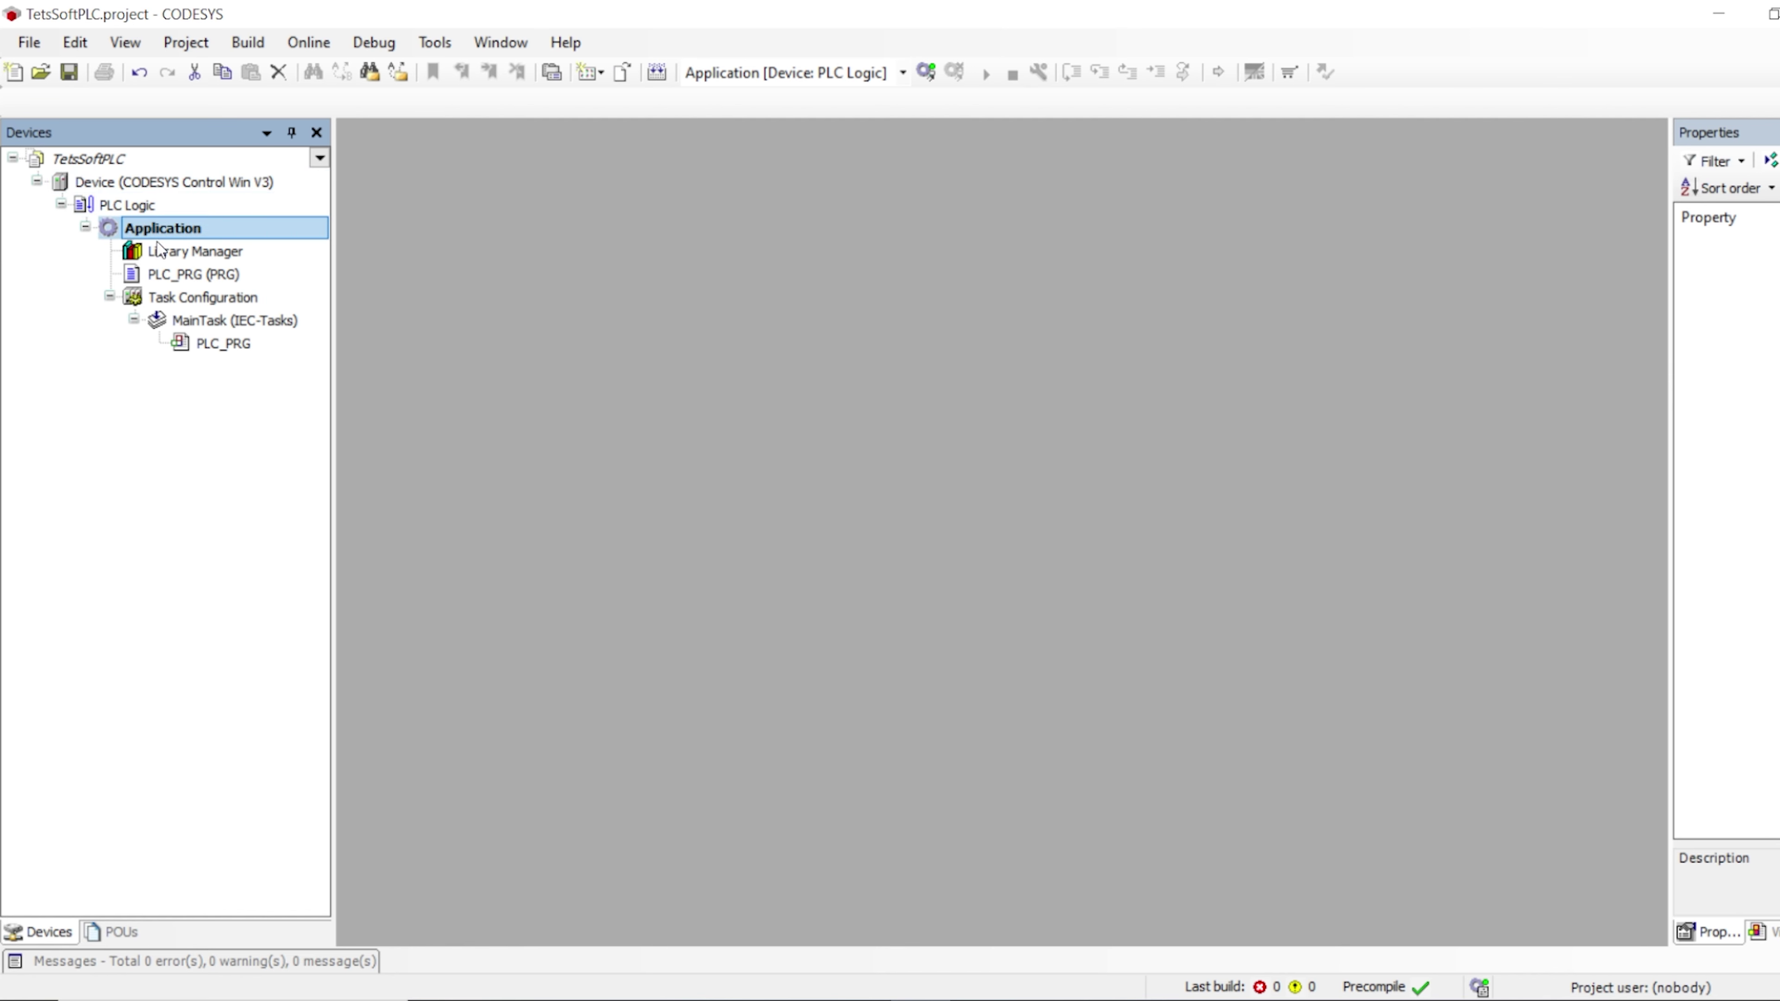
pyautogui.click(160, 253)
pyautogui.click(159, 274)
pyautogui.click(195, 346)
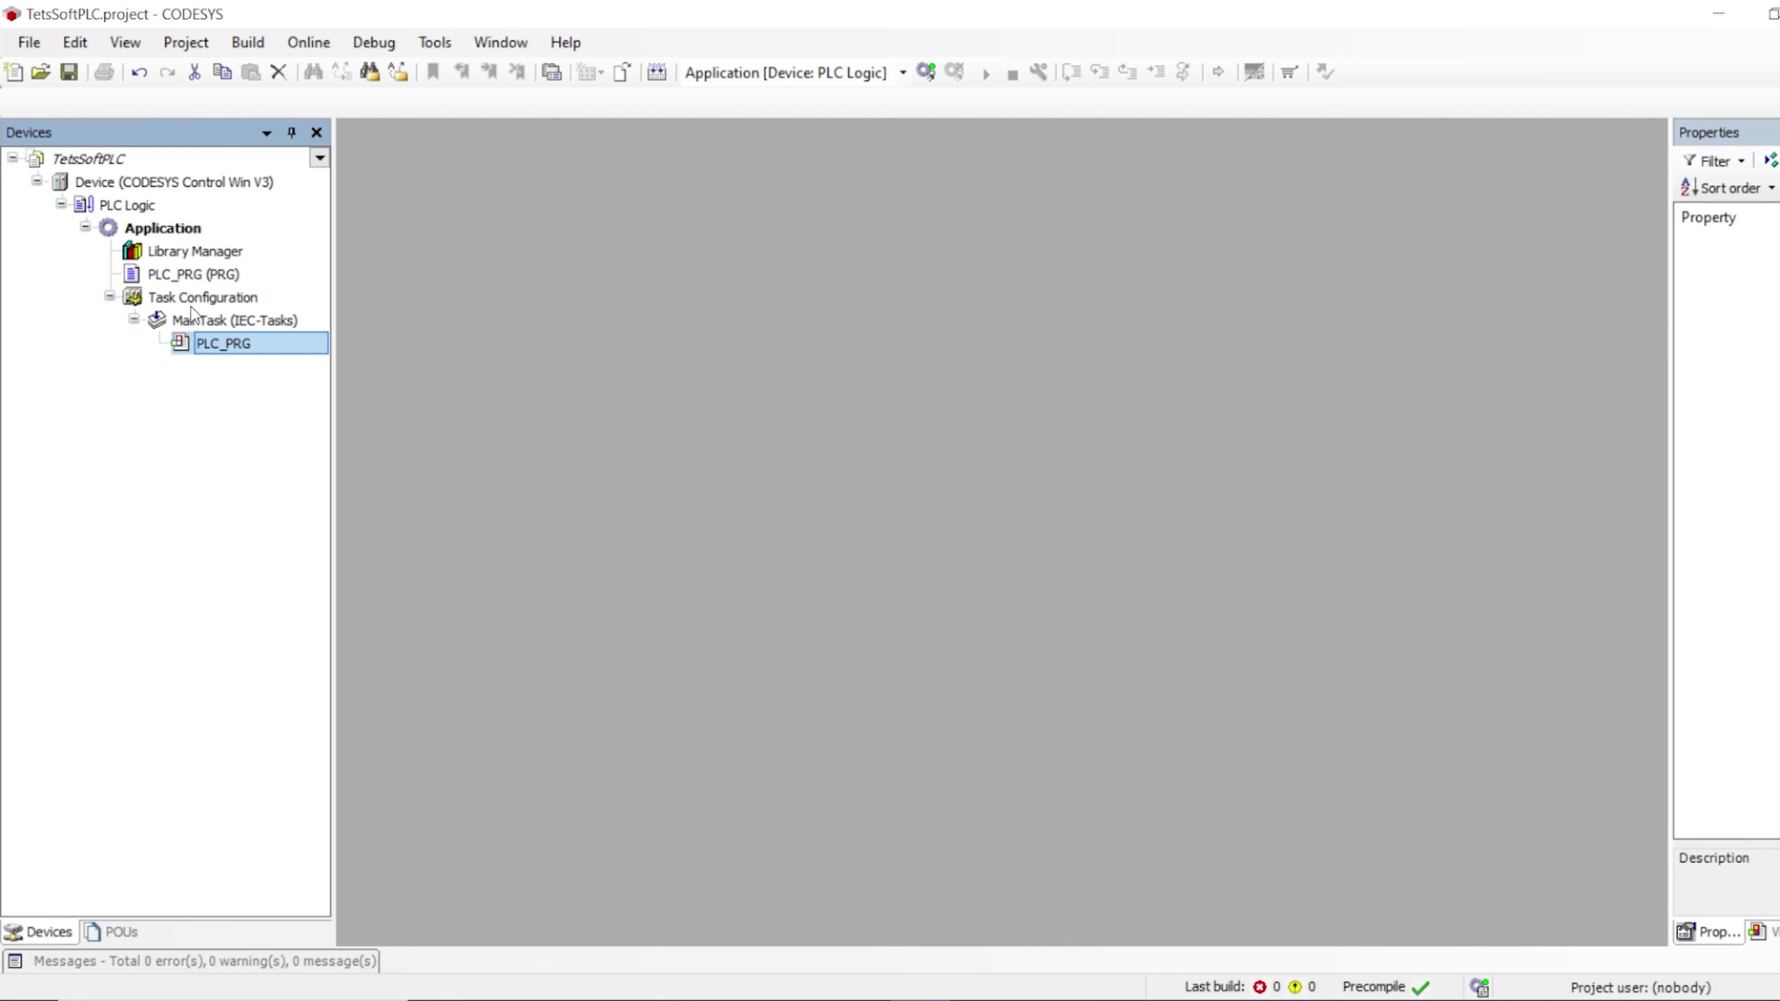